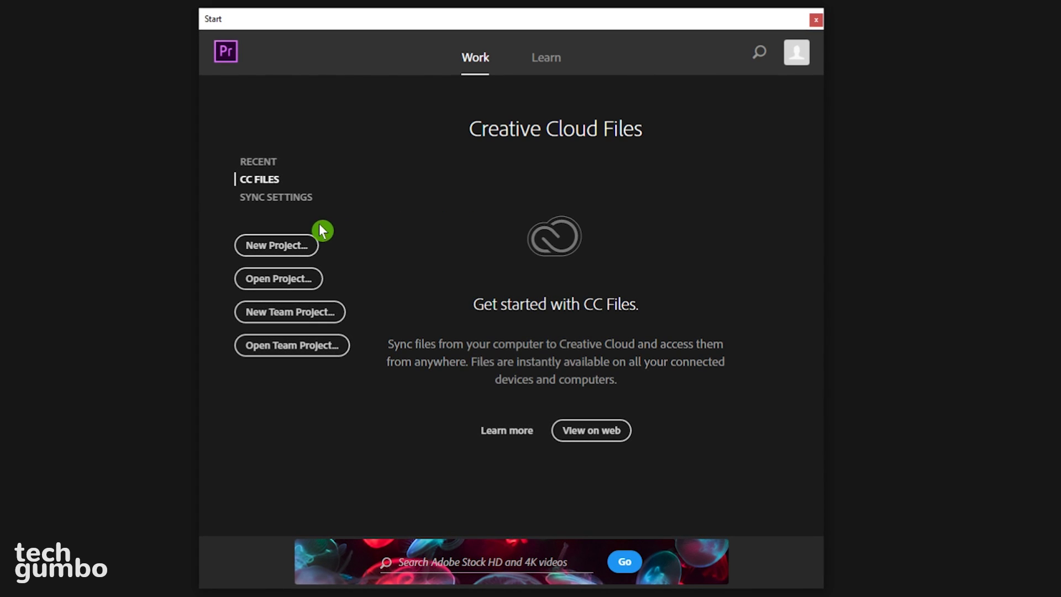
# - Start a new project named PPTutorial in the Top 5 Best Video Editing Software (2018) folder
pyautogui.click(272, 246)
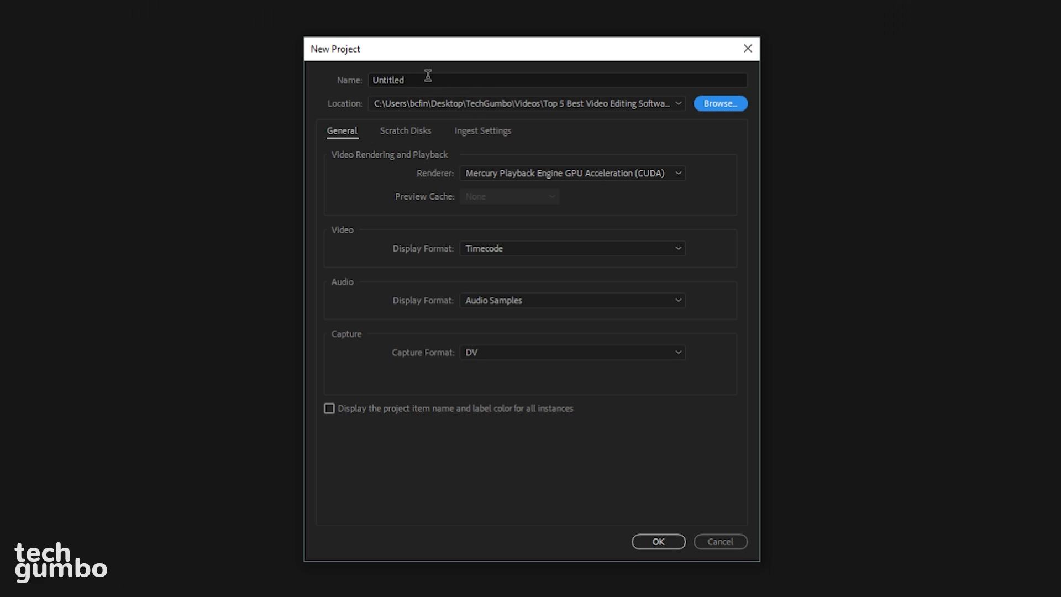
pyautogui.click(416, 80)
pyautogui.moveTo(415, 80); pyautogui.dragTo(343, 78)
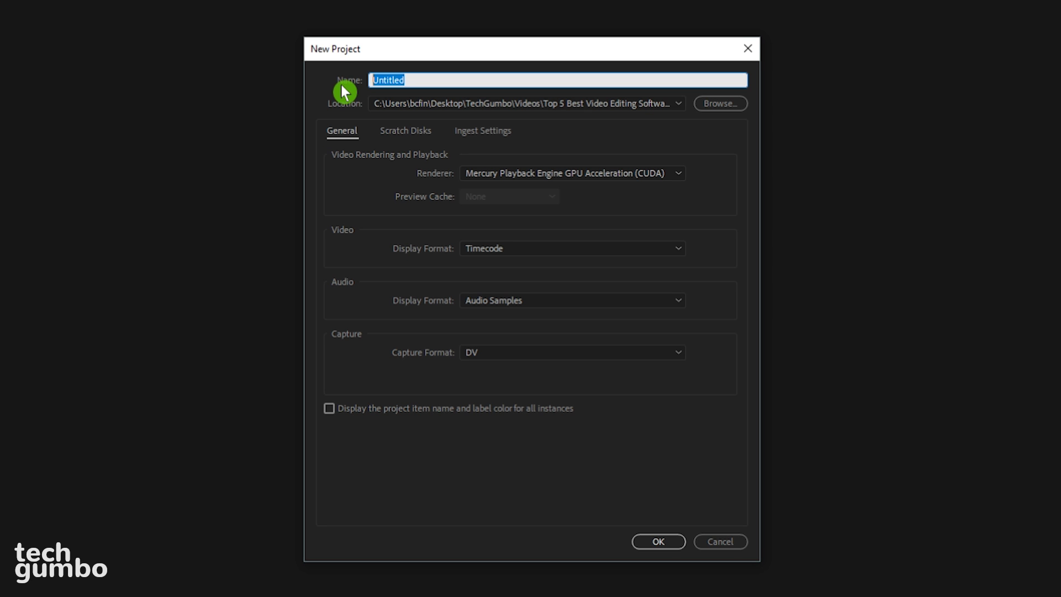
pyautogui.write('PPTutorial')
pyautogui.click(485, 107)
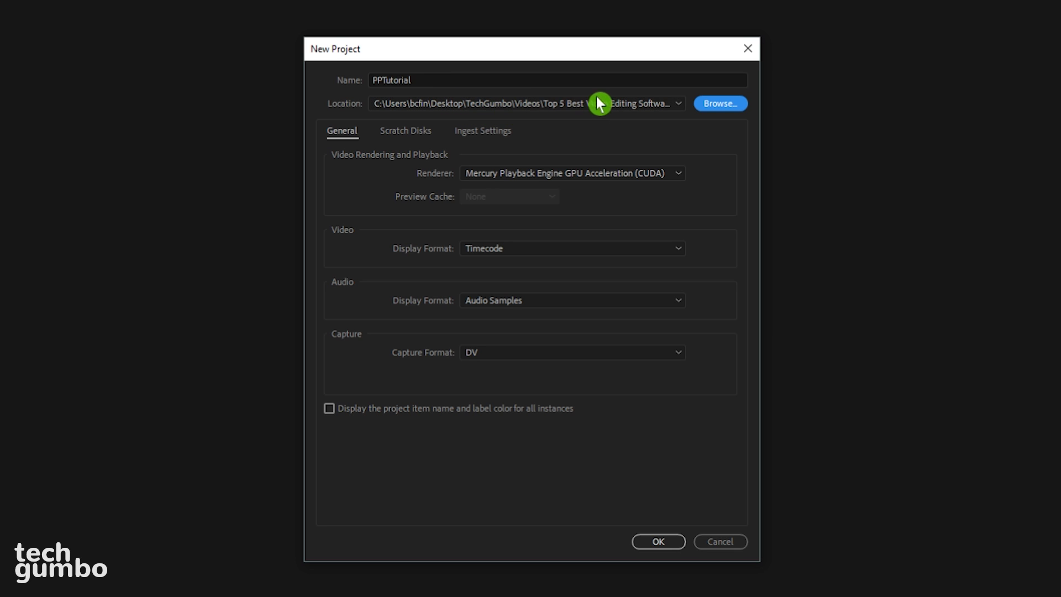
pyautogui.click(721, 105)
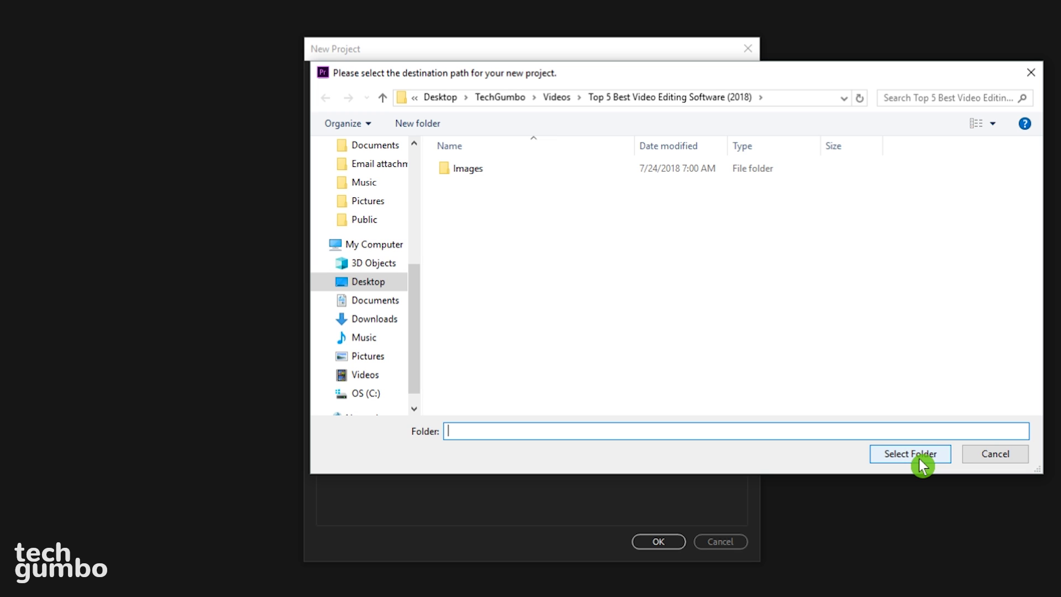
pyautogui.click(919, 459)
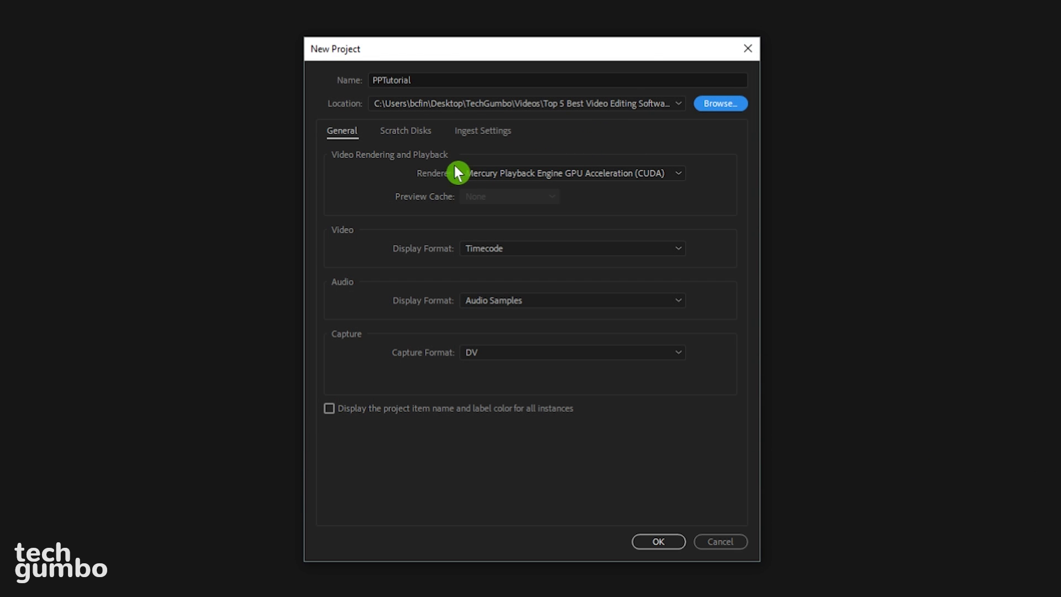
# - Keep GPU CUDA acceleration as the renderer and create the project
pyautogui.click(679, 174)
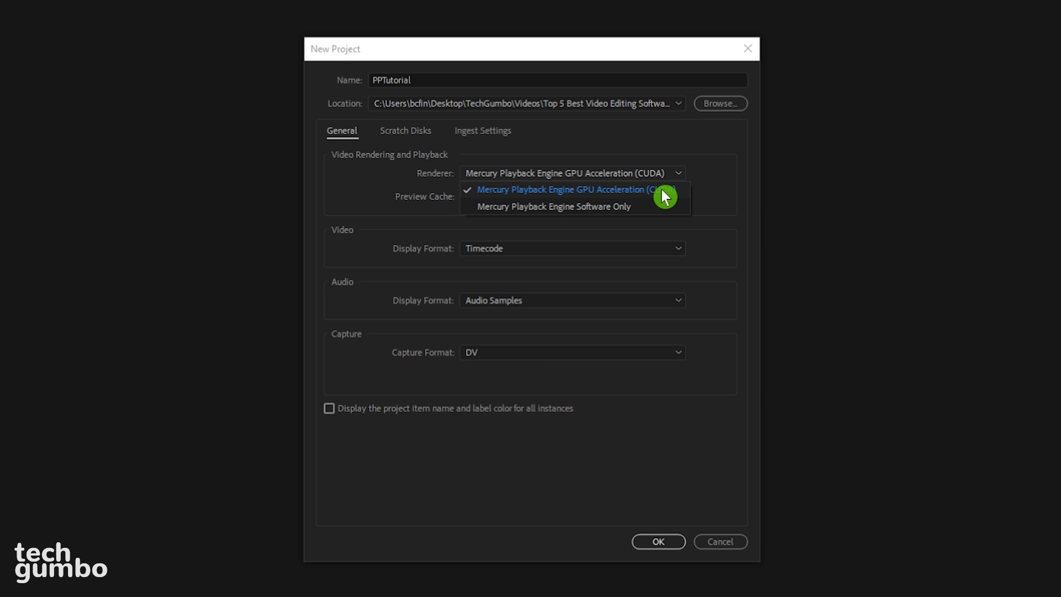
pyautogui.click(661, 190)
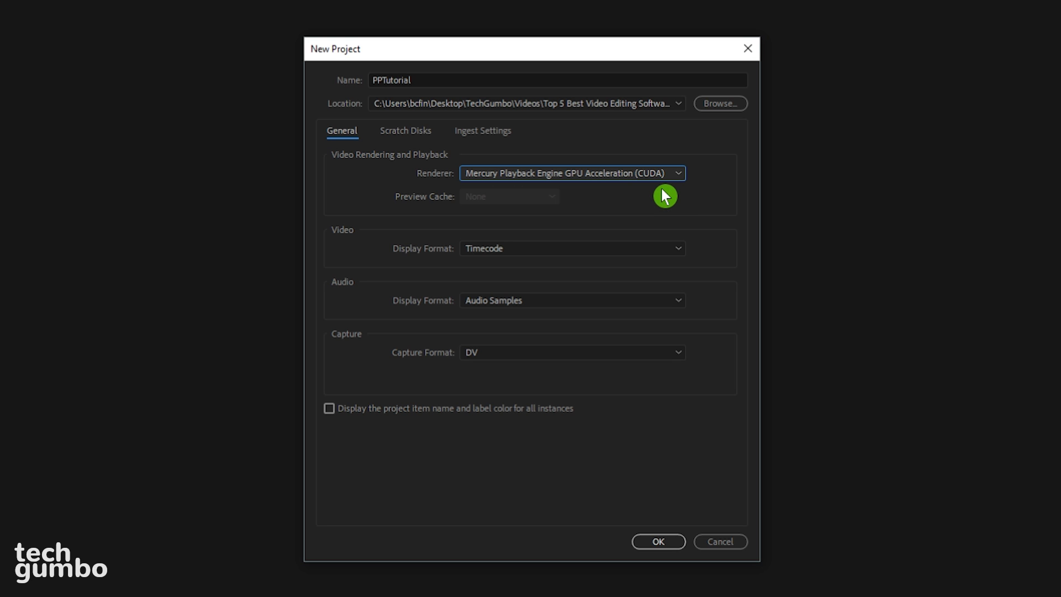
pyautogui.click(658, 542)
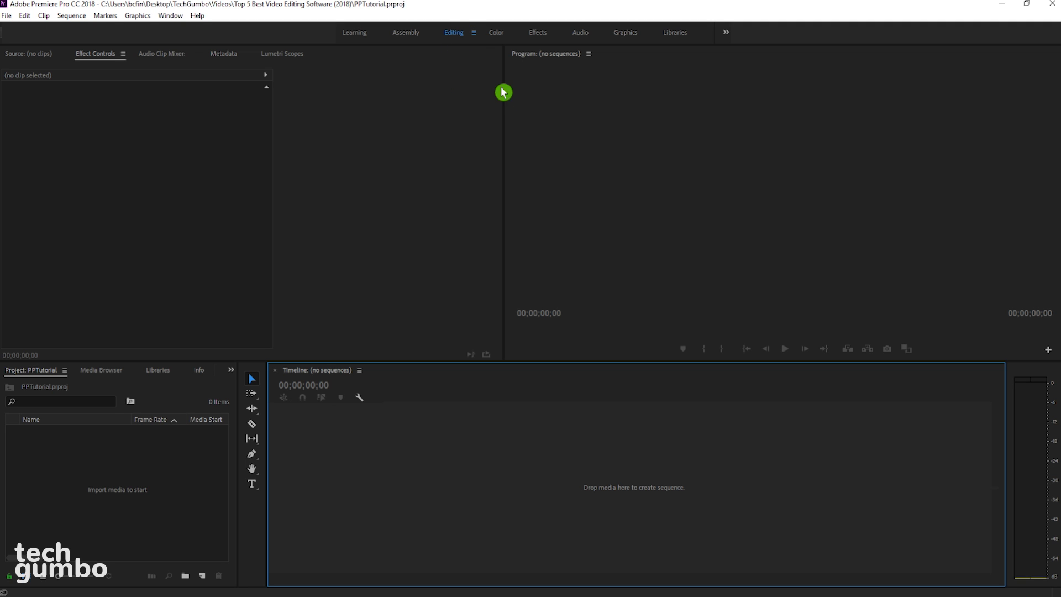
# - Give focus to the Program monitor and then the Timeline panel of the empty workspace
pyautogui.click(718, 195)
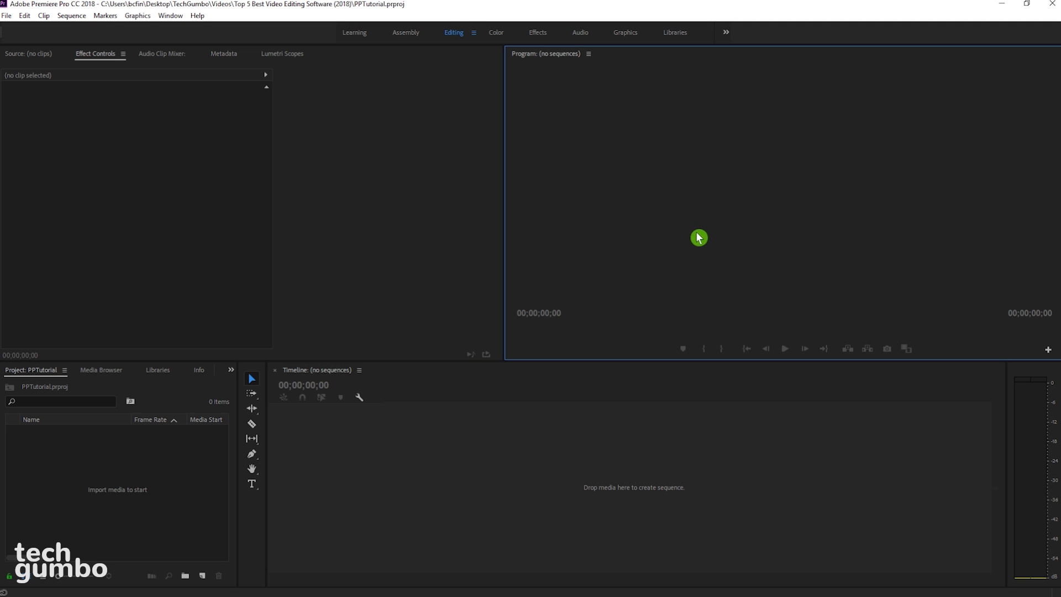
pyautogui.click(600, 444)
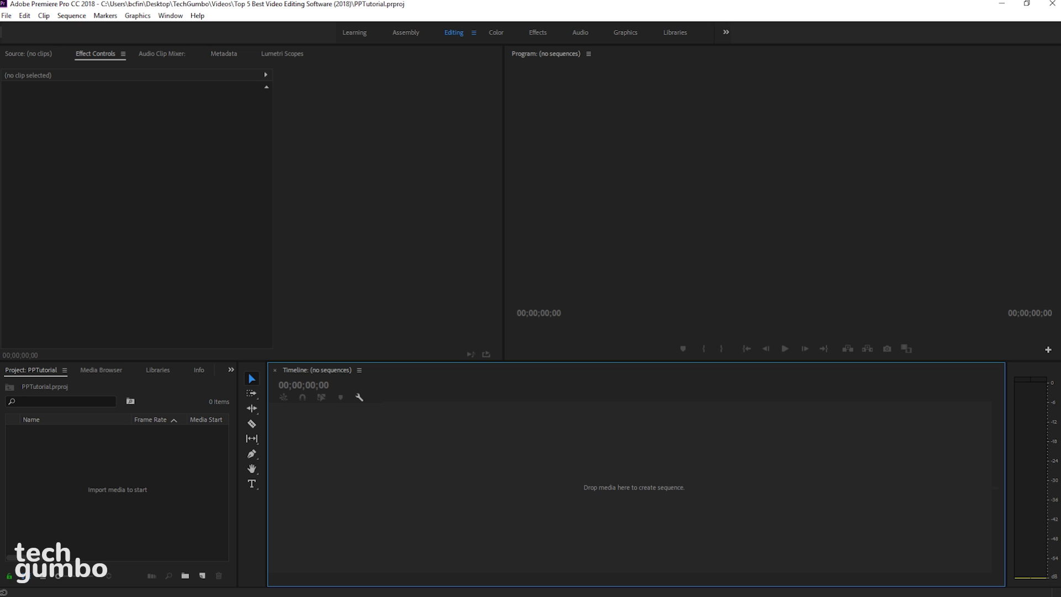
pyautogui.click(26, 15)
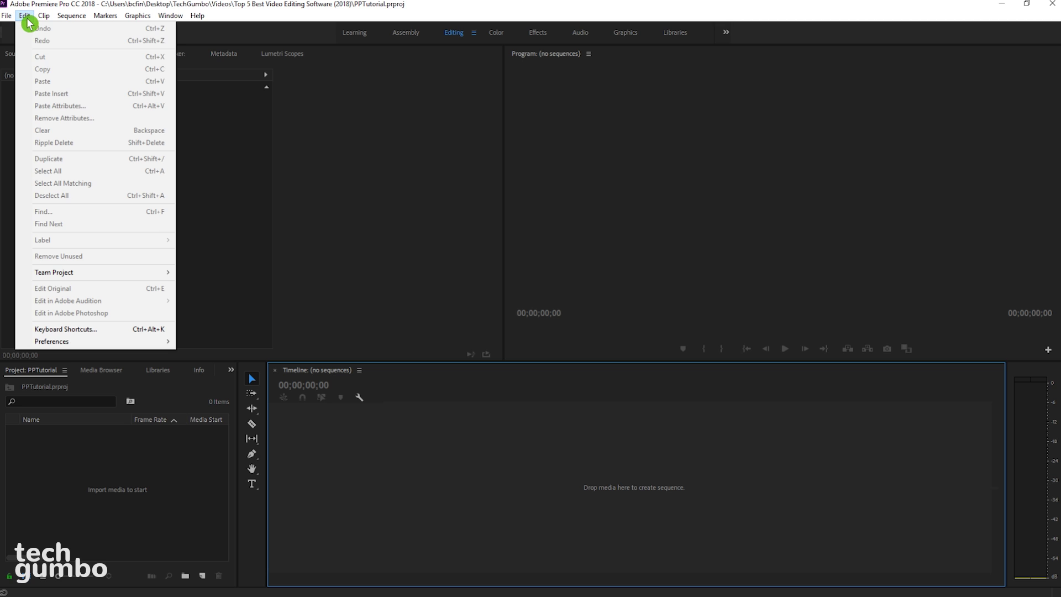
pyautogui.click(90, 334)
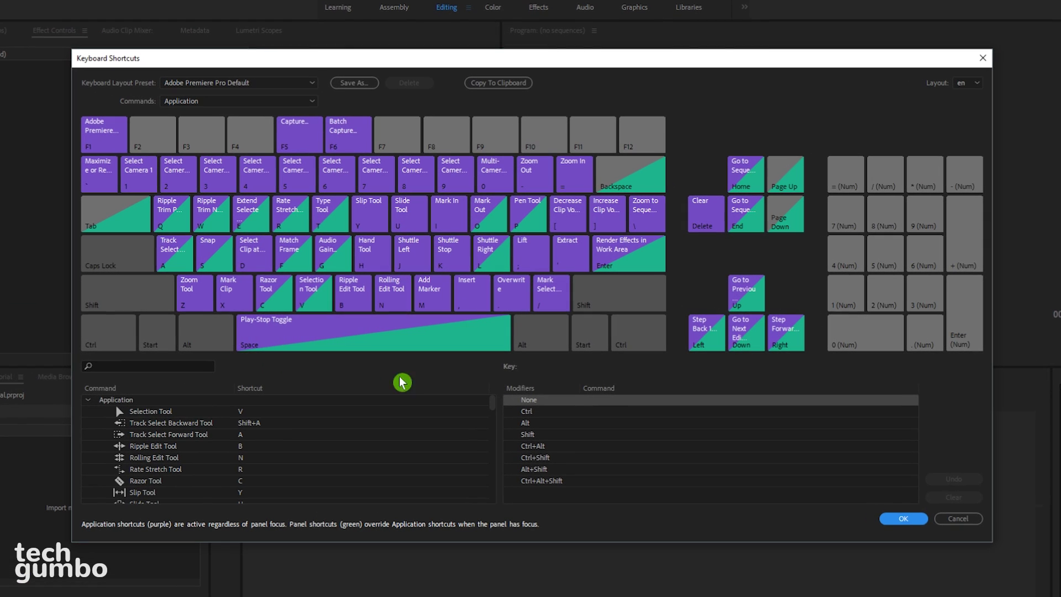
pyautogui.click(268, 424)
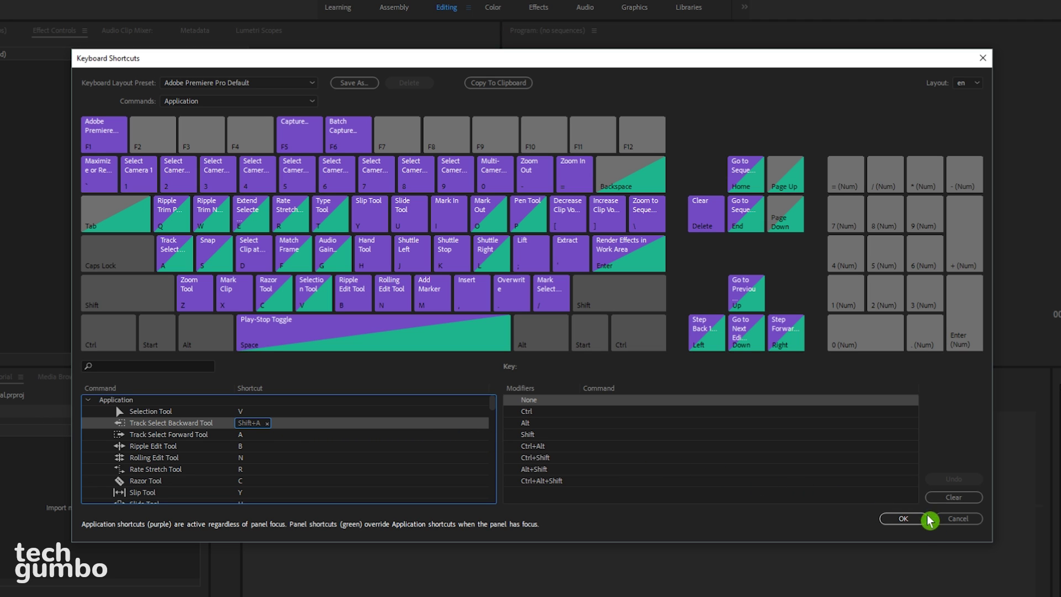
pyautogui.click(964, 520)
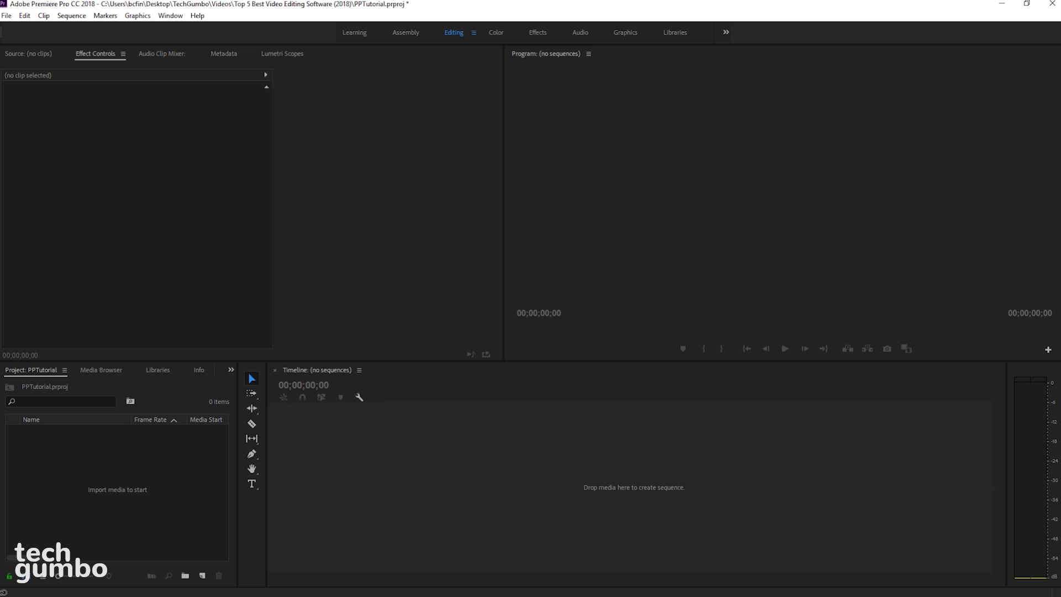
pyautogui.click(8, 16)
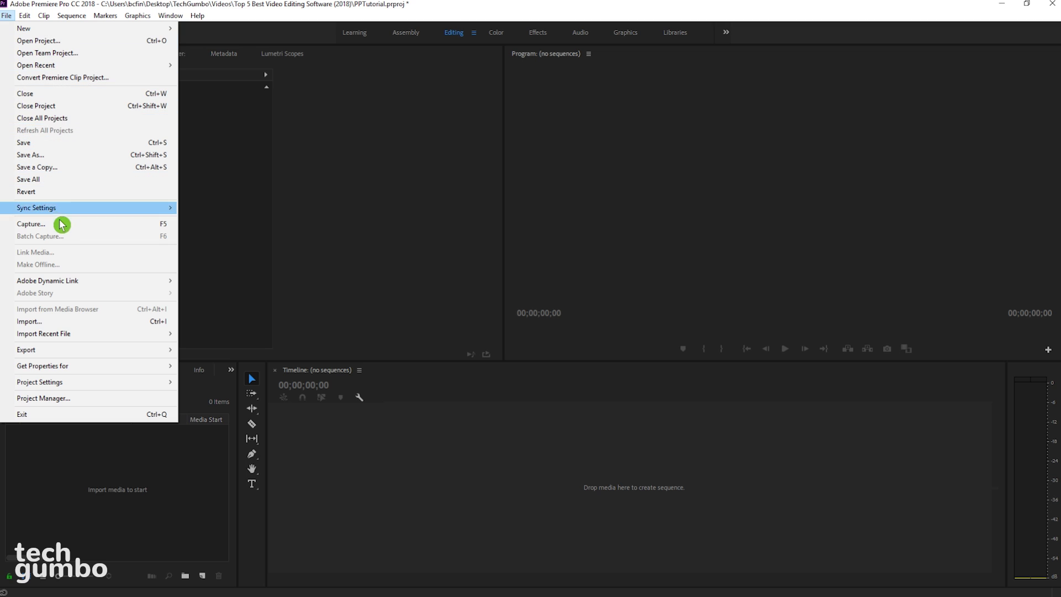
pyautogui.click(29, 321)
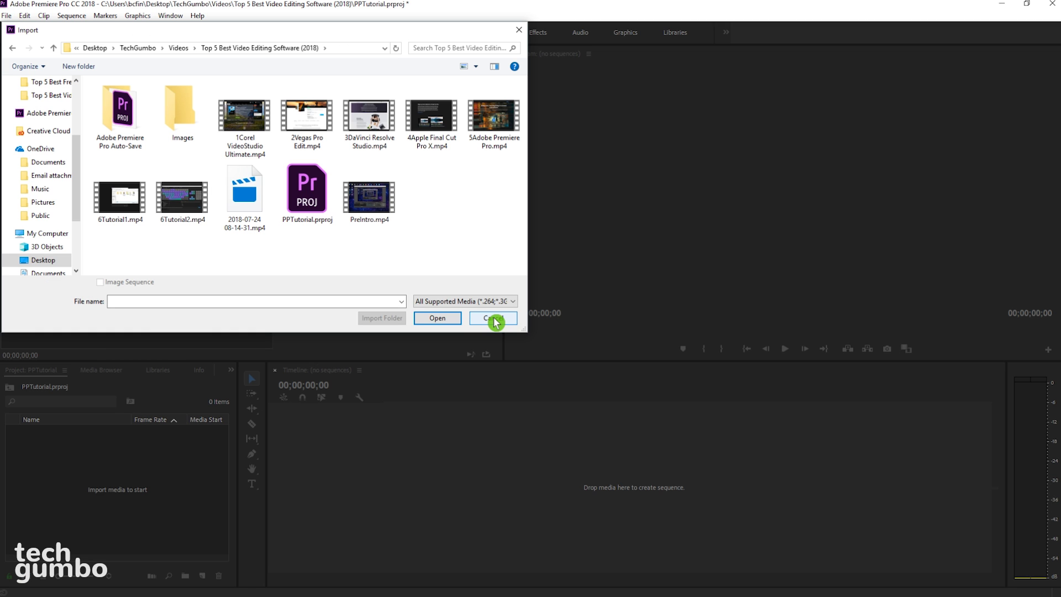
pyautogui.click(493, 320)
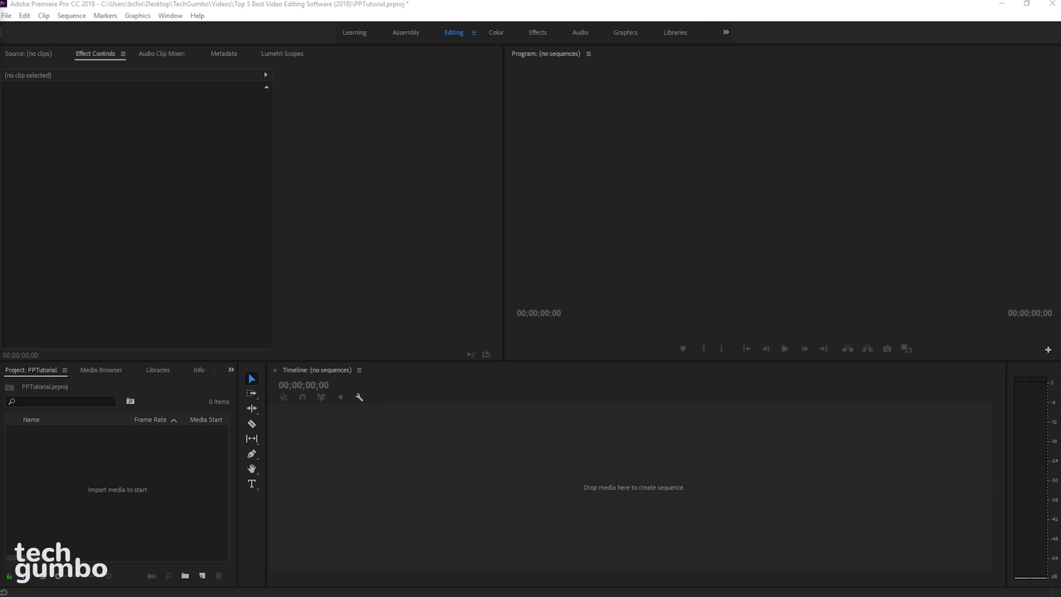
# - Drop 1Corel VideoStudio Ultimate.mp4 into the timeline as a new sequence, zoom in, and heighten A1
pyautogui.moveTo(0, 487); pyautogui.dragTo(426, 490)
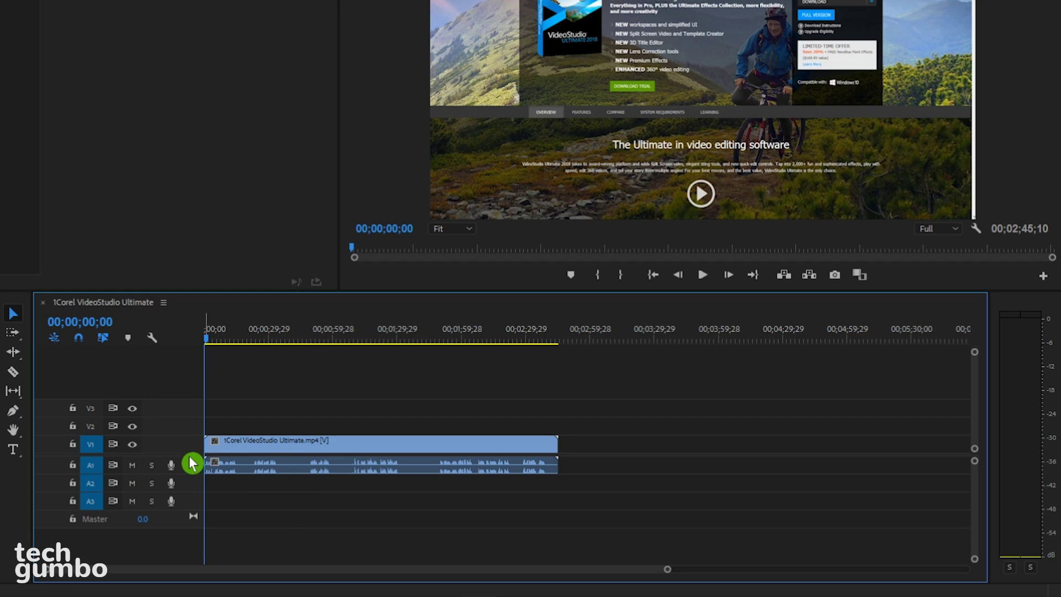
pyautogui.moveTo(493, 575); pyautogui.dragTo(578, 576)
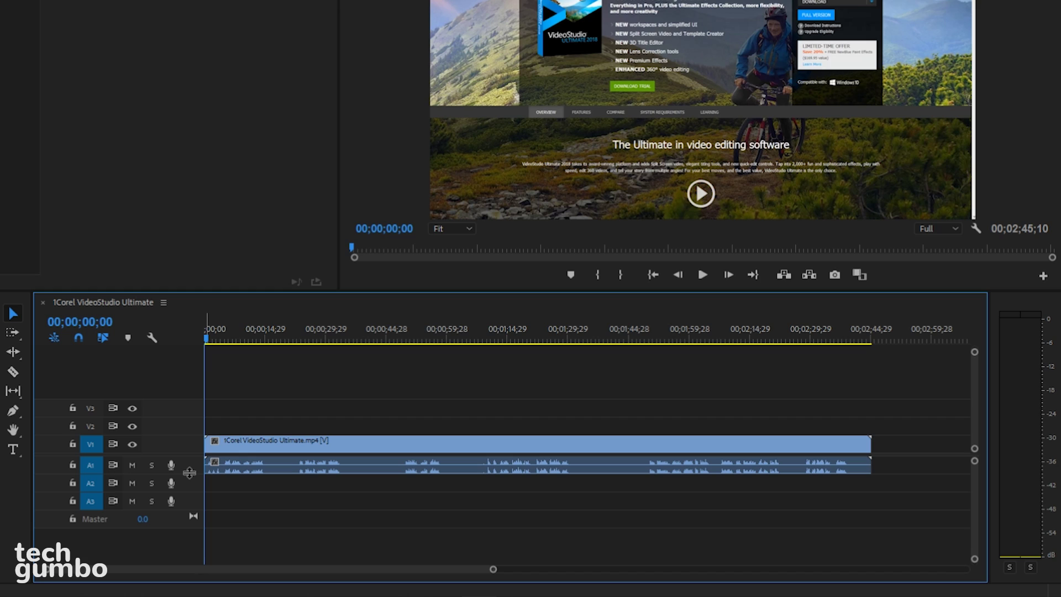
pyautogui.moveTo(190, 472); pyautogui.dragTo(195, 491)
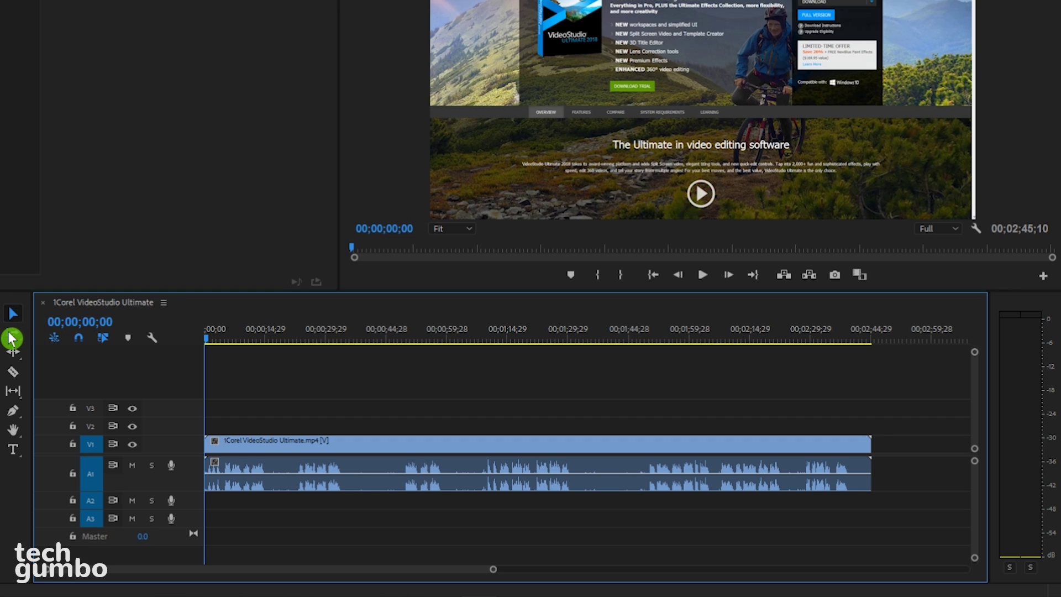
# - Cut out the section between about 34 and 48 seconds and ripple-delete its gap
pyautogui.click(16, 380)
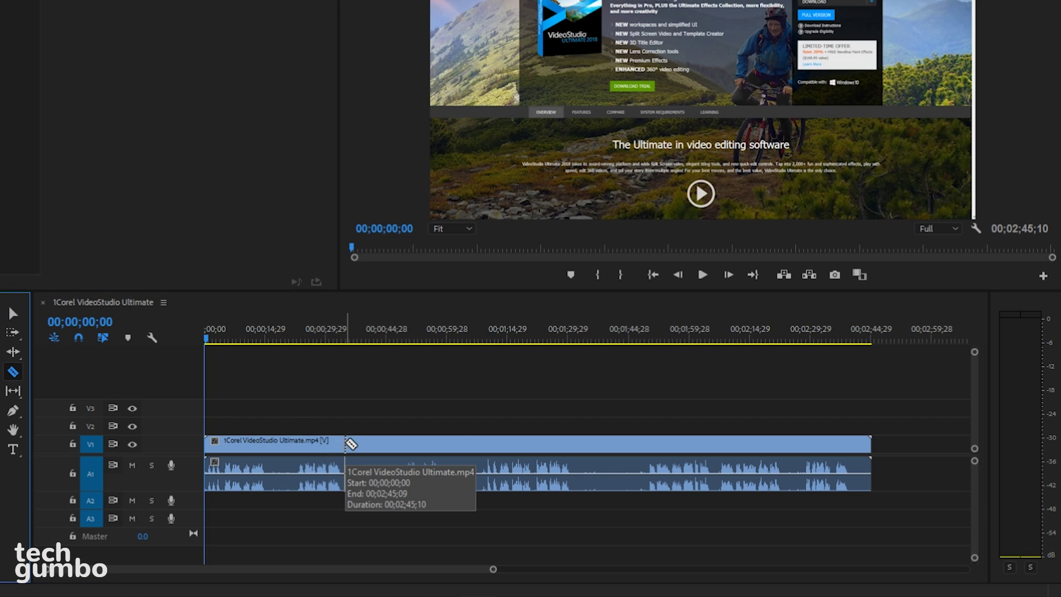
pyautogui.click(344, 442)
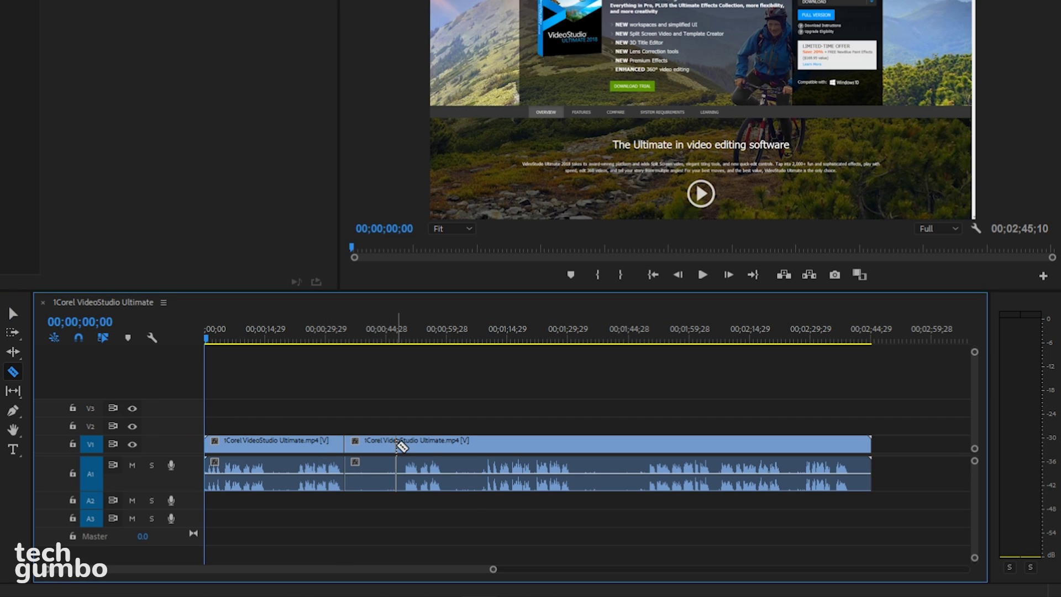
pyautogui.click(400, 443)
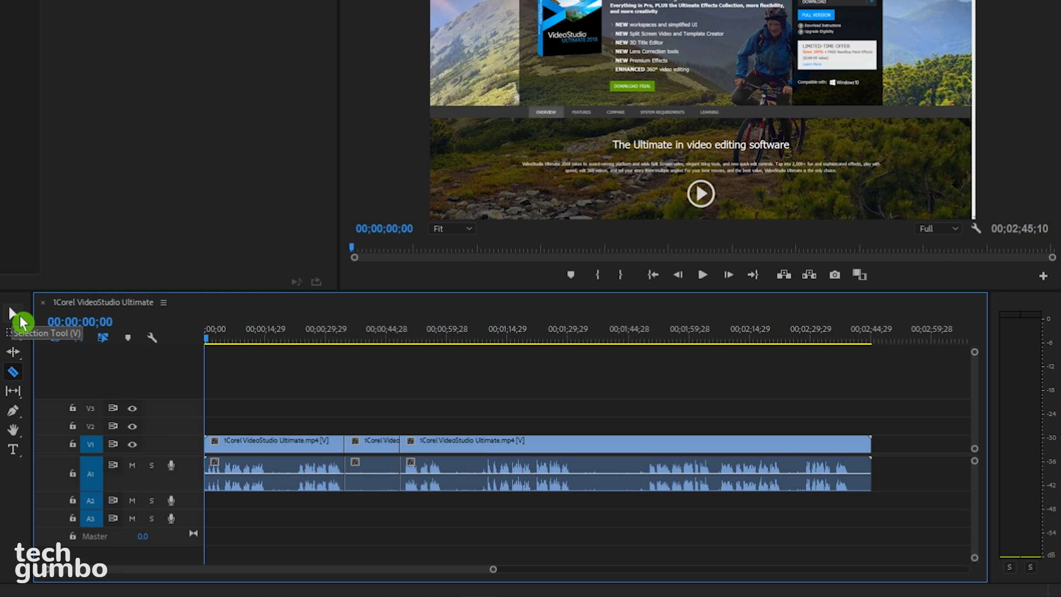
pyautogui.click(21, 319)
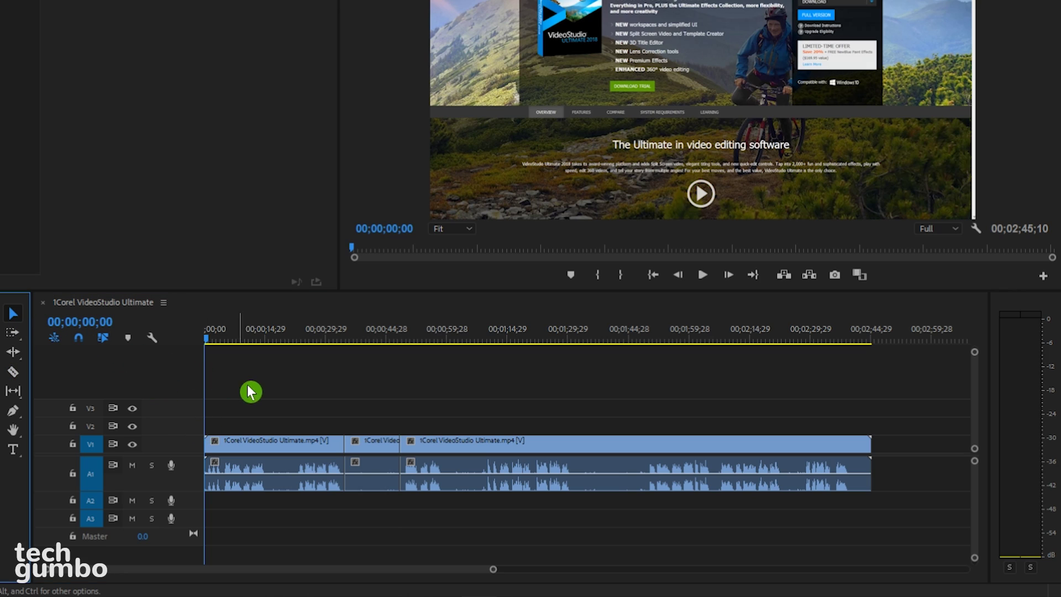
pyautogui.click(376, 446)
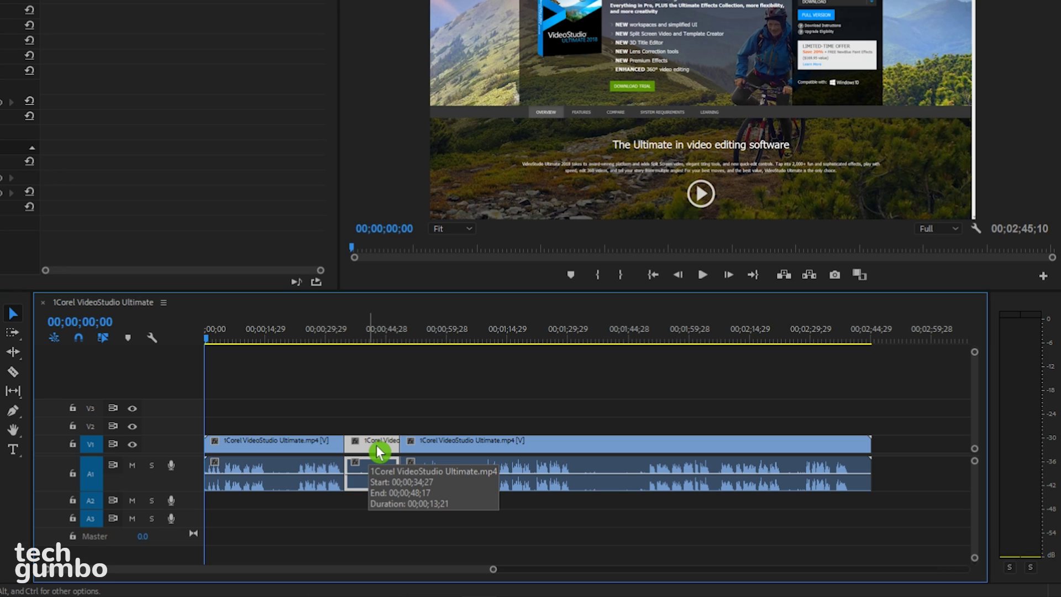
pyautogui.press('Delete')
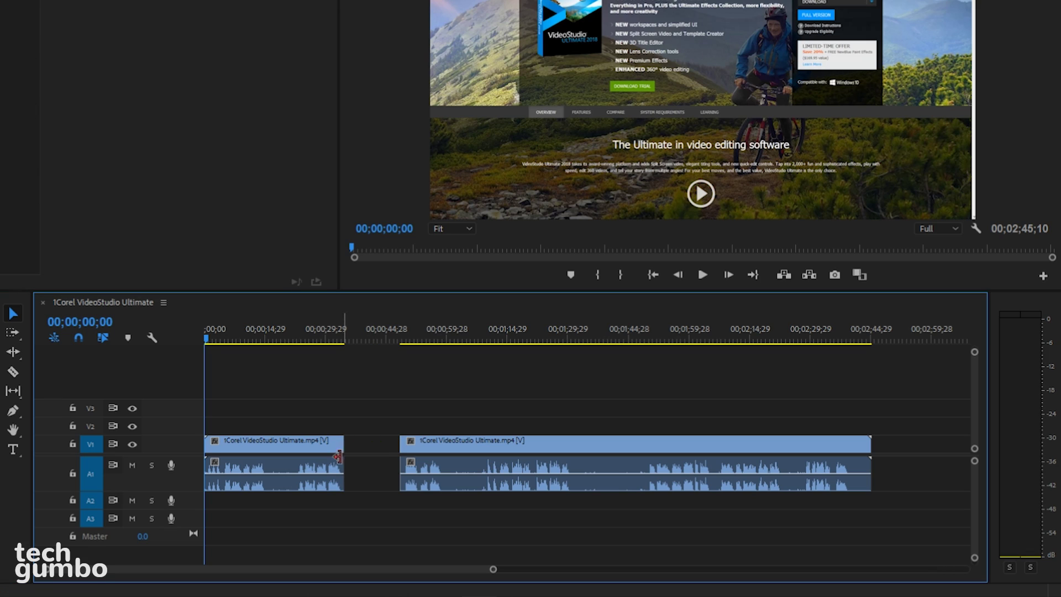
pyautogui.rightClick(373, 450)
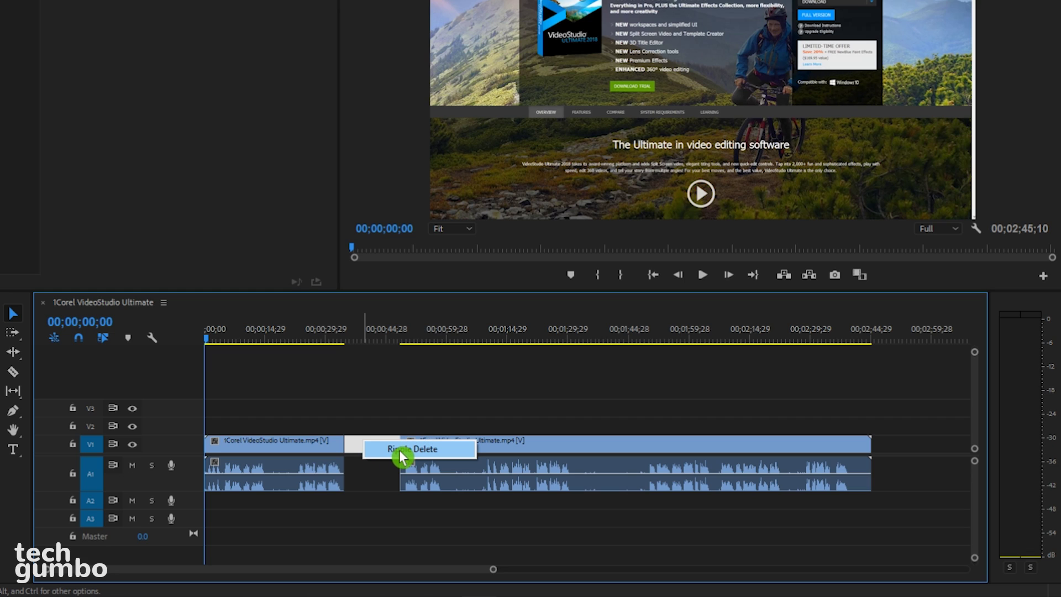
pyautogui.click(401, 451)
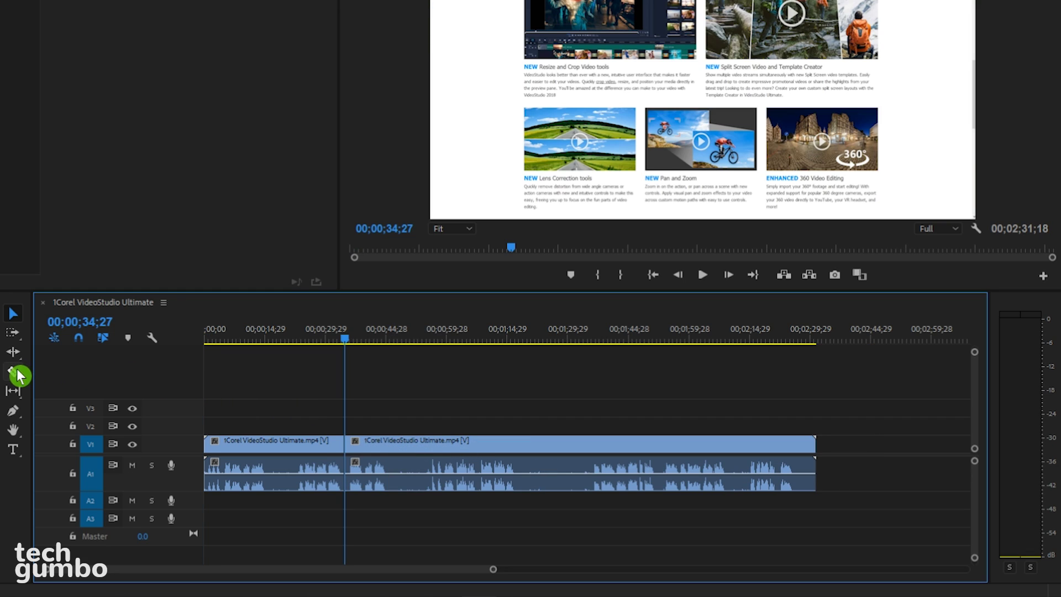
# - Cut out a second short section starting around 1:18 and delete it
pyautogui.click(17, 371)
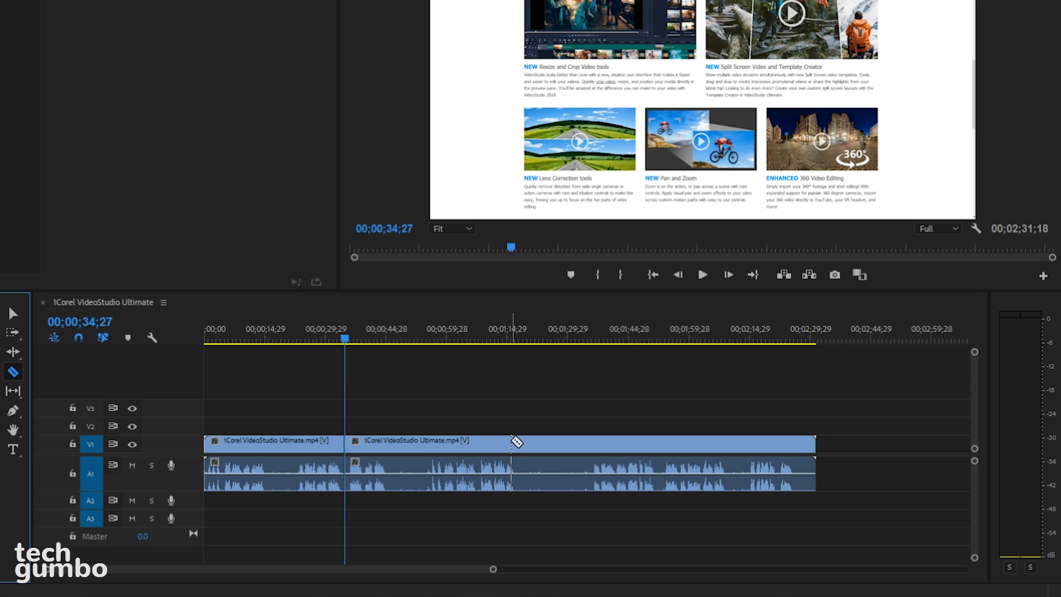
pyautogui.click(520, 442)
pyautogui.click(588, 442)
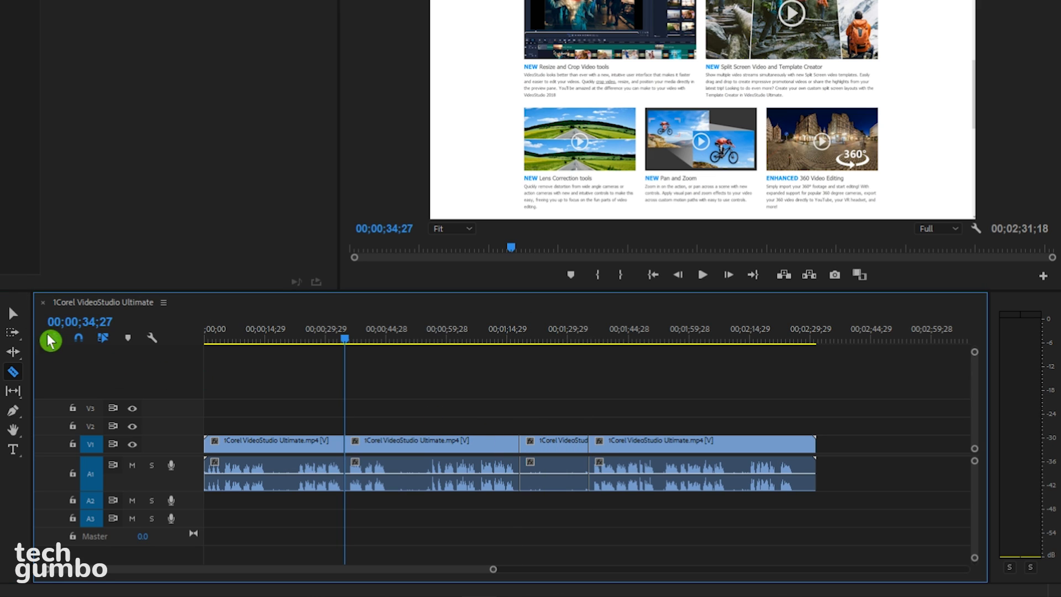
pyautogui.click(13, 314)
pyautogui.click(552, 445)
pyautogui.press('Delete')
pyautogui.rightClick(550, 445)
# - Ripple-close the second gap, place the music file on A2 at the start, and heighten A2
pyautogui.click(575, 450)
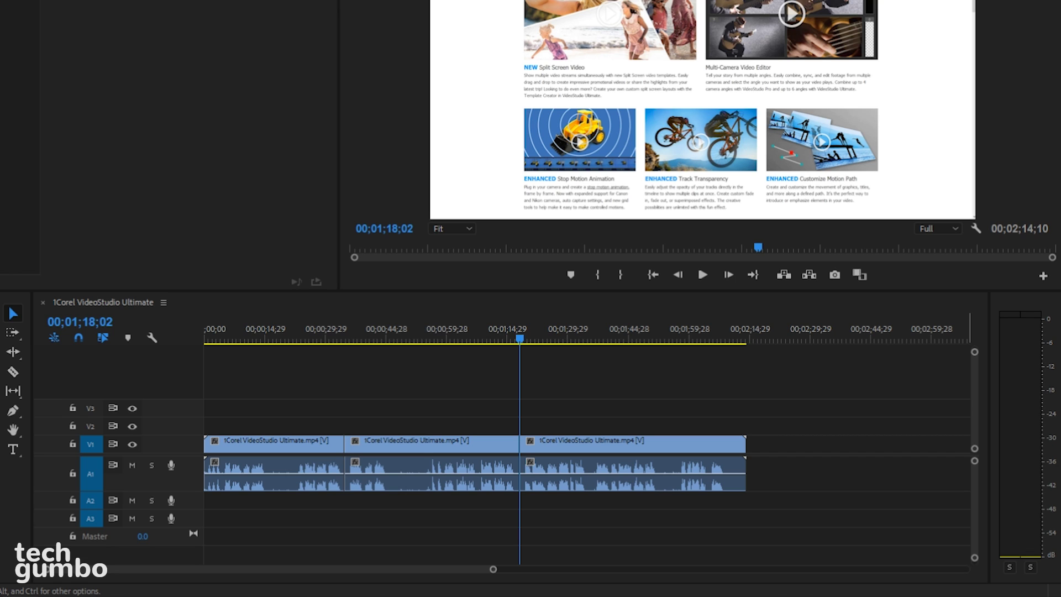
pyautogui.moveTo(0, 506); pyautogui.dragTo(207, 505)
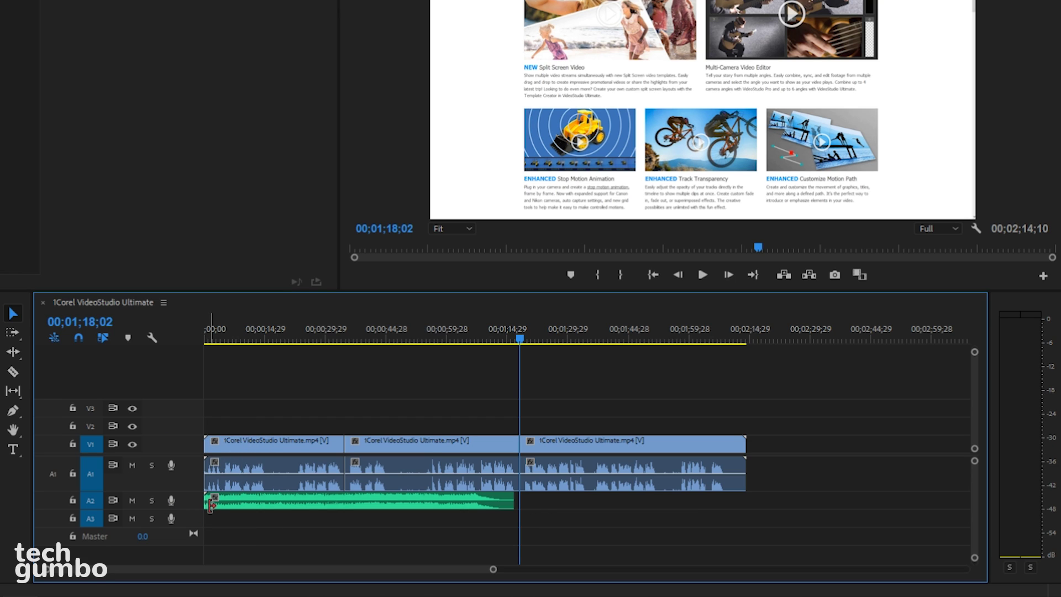
pyautogui.moveTo(189, 491)
pyautogui.mouseDown()
pyautogui.moveTo(185, 474)
pyautogui.moveTo(199, 518)
pyautogui.moveTo(187, 506)
pyautogui.mouseUp()
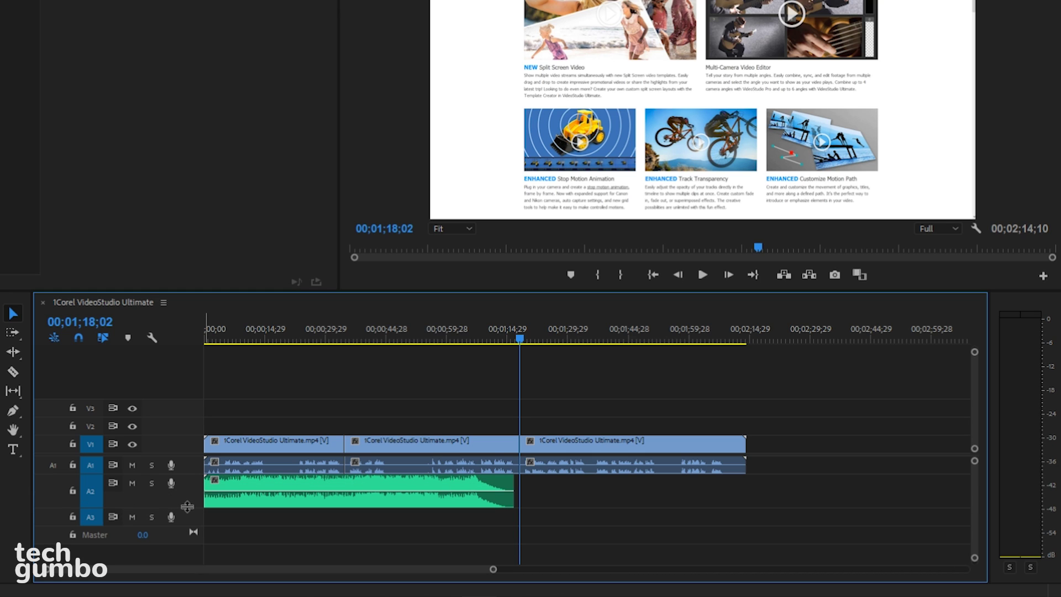
# - Use Audio Gain on the A2 music clip to set its gain to -24 dB
pyautogui.click(280, 490)
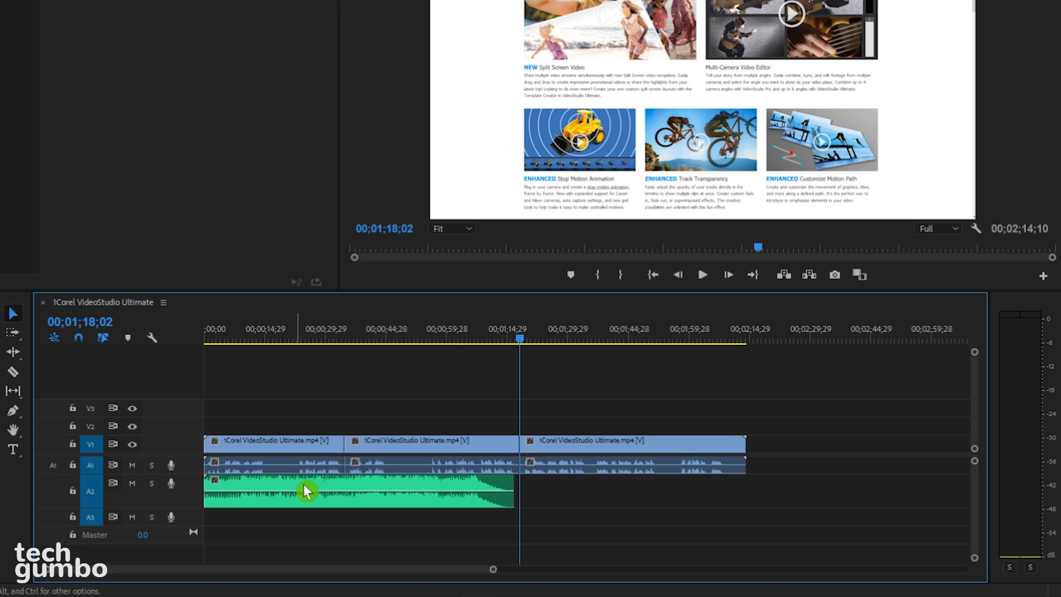
pyautogui.rightClick(304, 485)
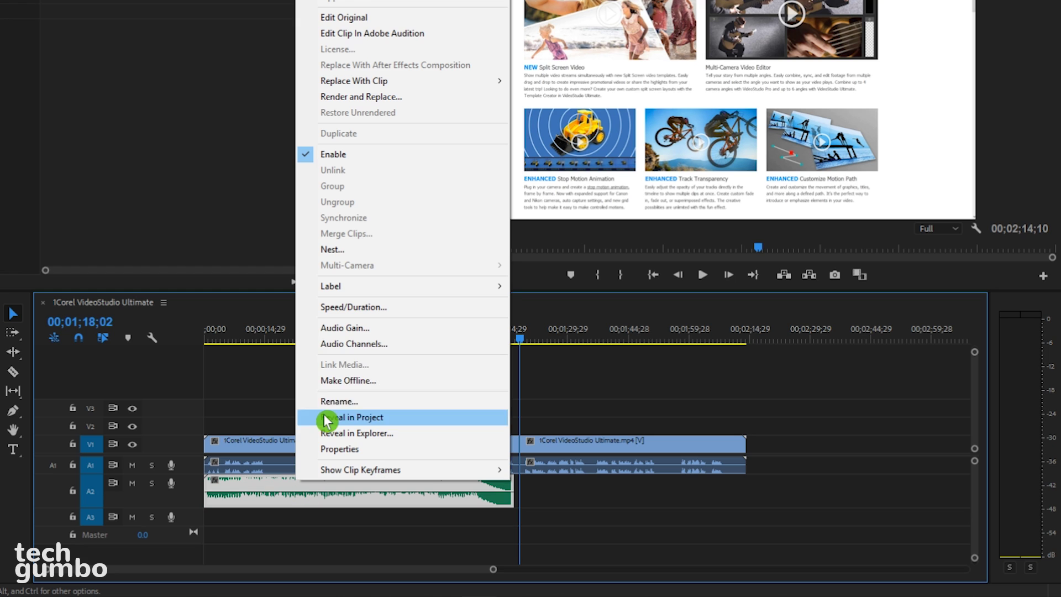
pyautogui.click(343, 328)
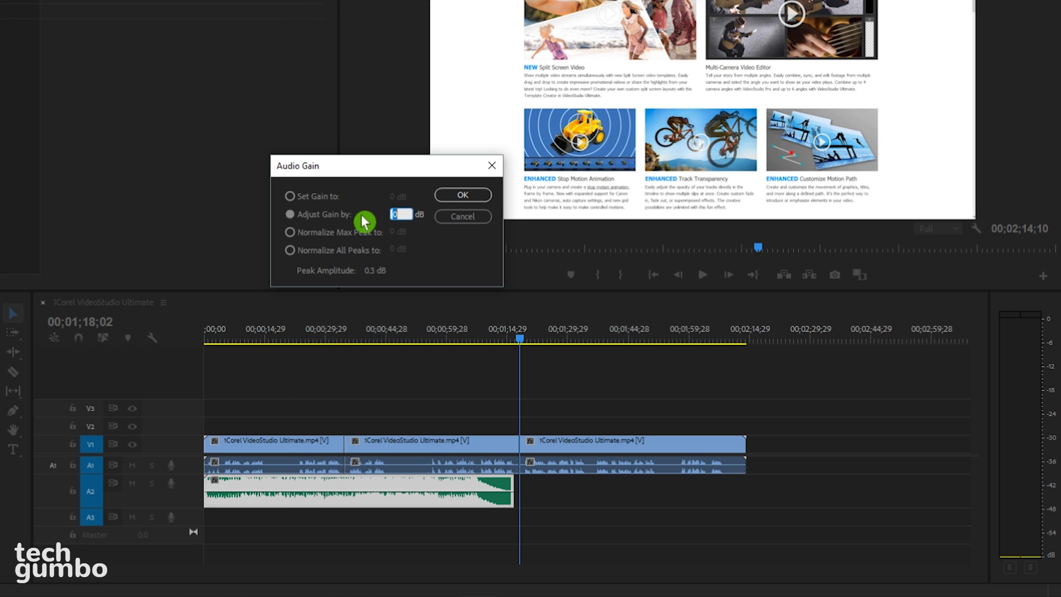
pyautogui.click(291, 197)
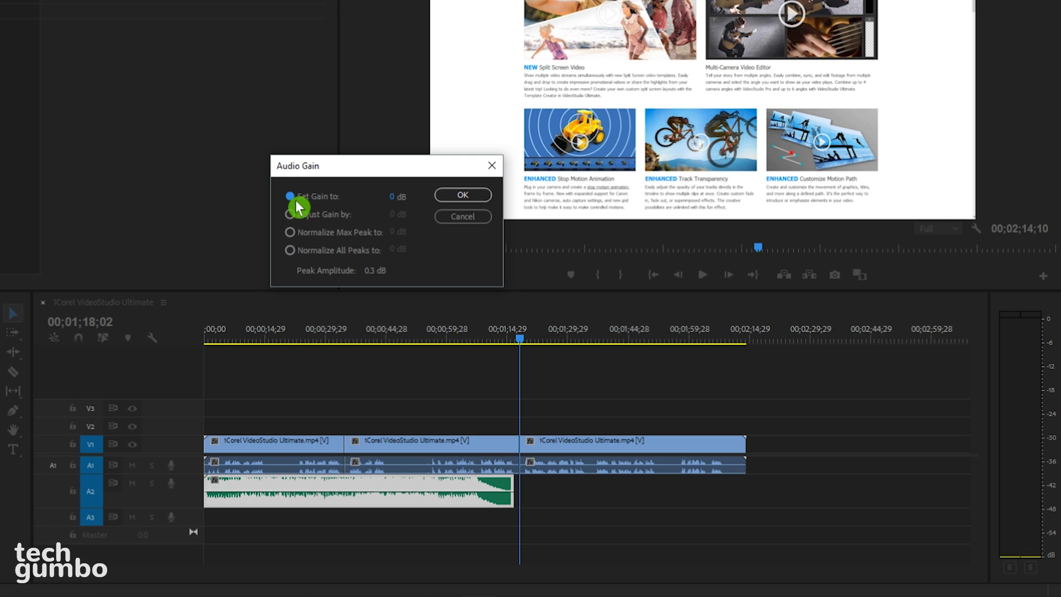
pyautogui.moveTo(396, 199)
pyautogui.mouseDown()
pyautogui.moveTo(365, 194)
pyautogui.moveTo(464, 200)
pyautogui.moveTo(395, 202)
pyautogui.mouseUp()
pyautogui.click(403, 201)
pyautogui.press('BackSpace')
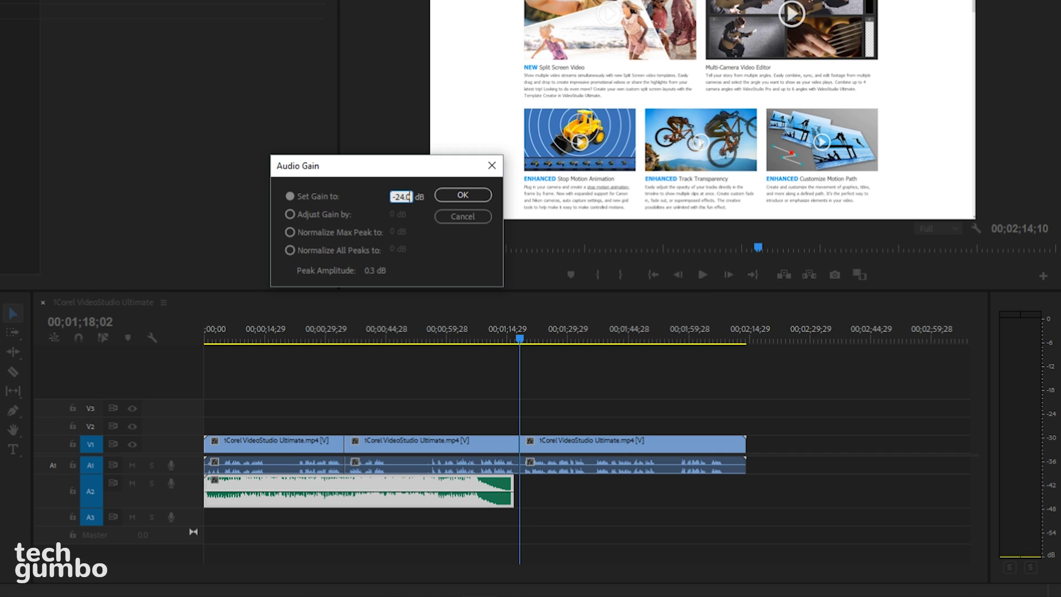
pyautogui.click(473, 204)
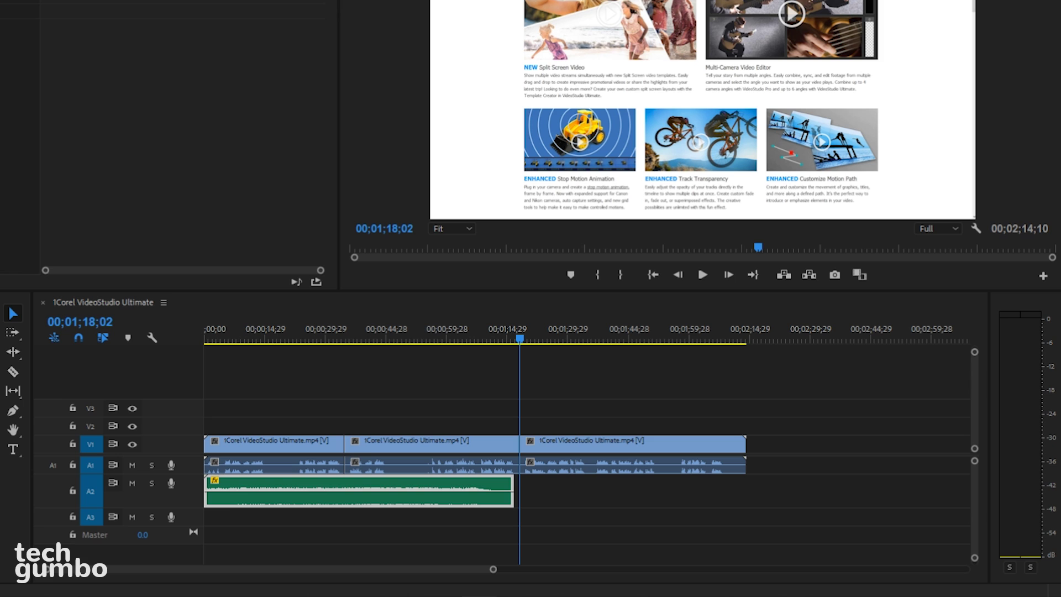
# - Append 2Vegas Pro Edit.mp4 on V1 after the last VideoStudio clip, extending the sequence to 07;01;20
pyautogui.moveTo(1, 464); pyautogui.dragTo(752, 473)
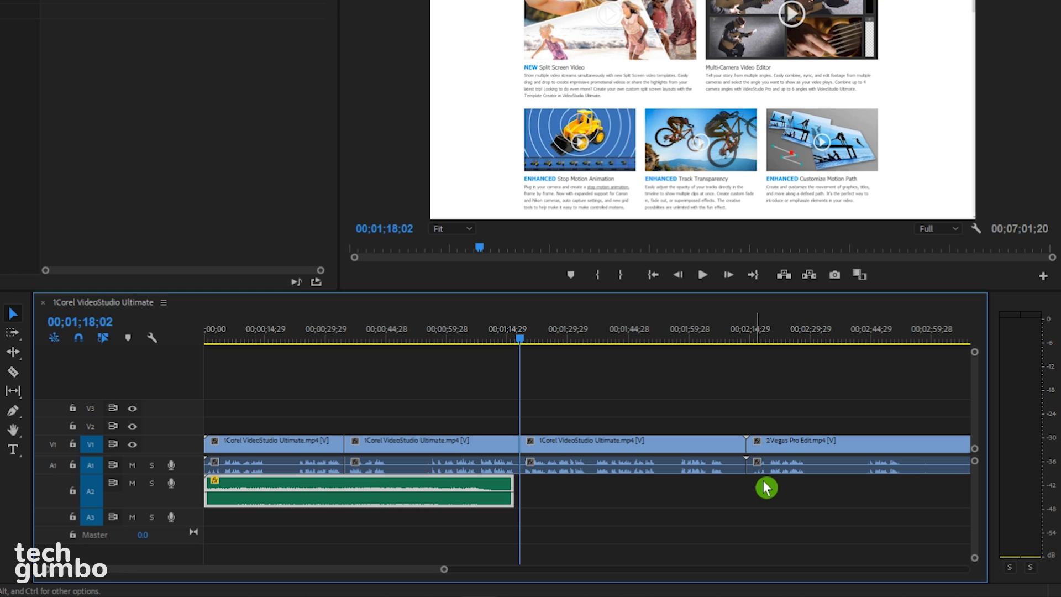
pyautogui.scroll(-2, 765, 488)
pyautogui.scroll(-5, 766, 487)
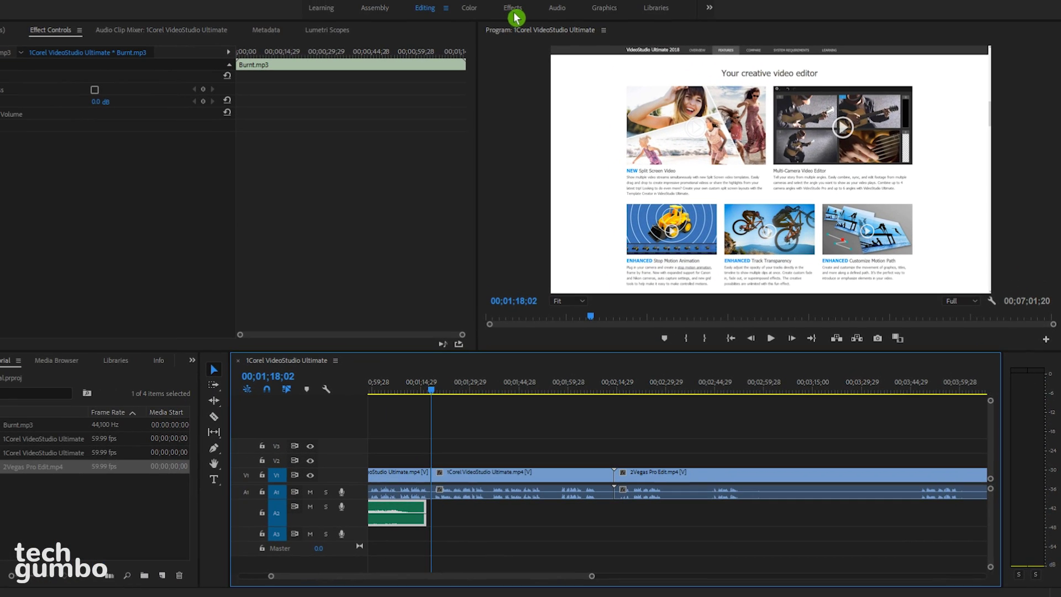
# - In the Effects workspace, apply Video Transitions > Dissolve > Cross Dissolve to the cut between clips
pyautogui.click(515, 9)
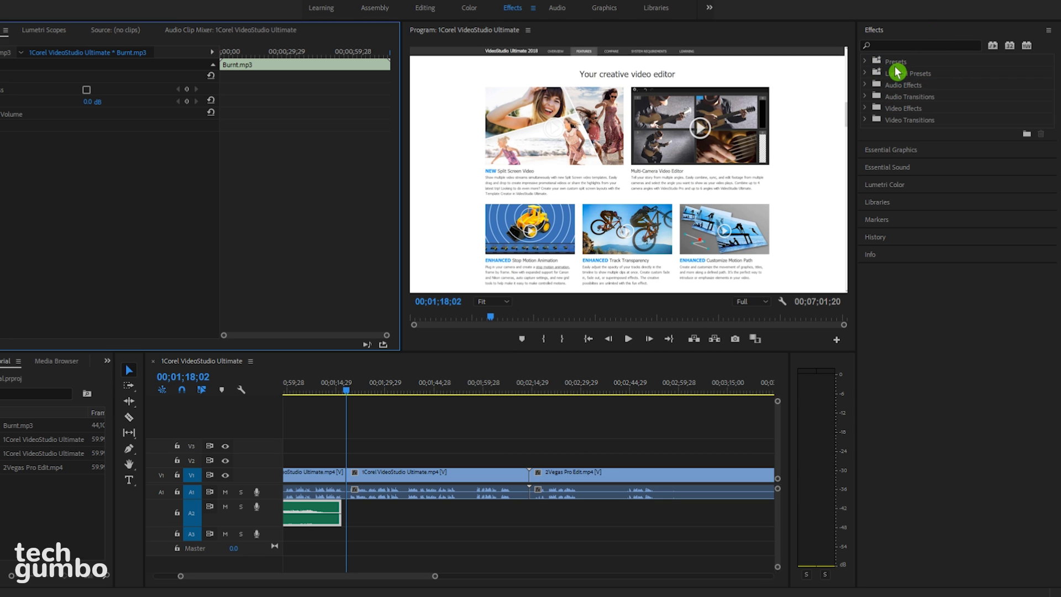
pyautogui.click(866, 100)
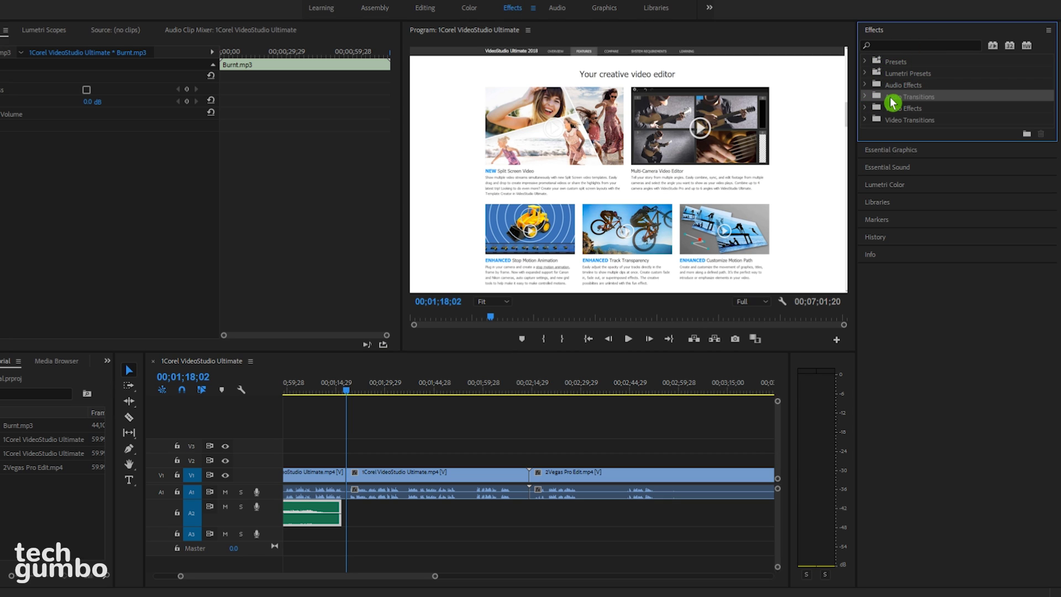
pyautogui.doubleClick(892, 100)
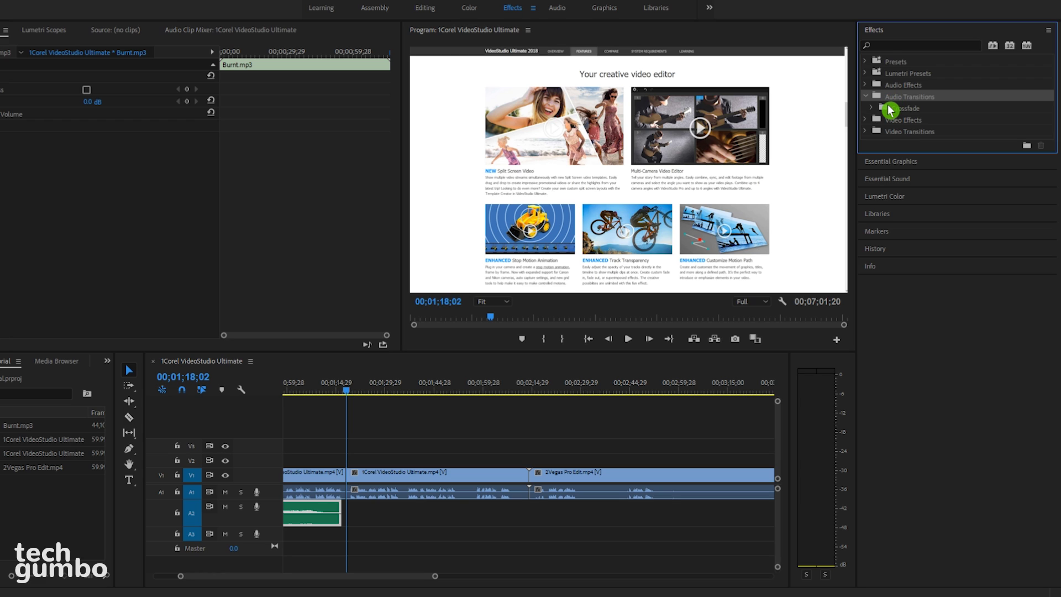
pyautogui.doubleClick(890, 132)
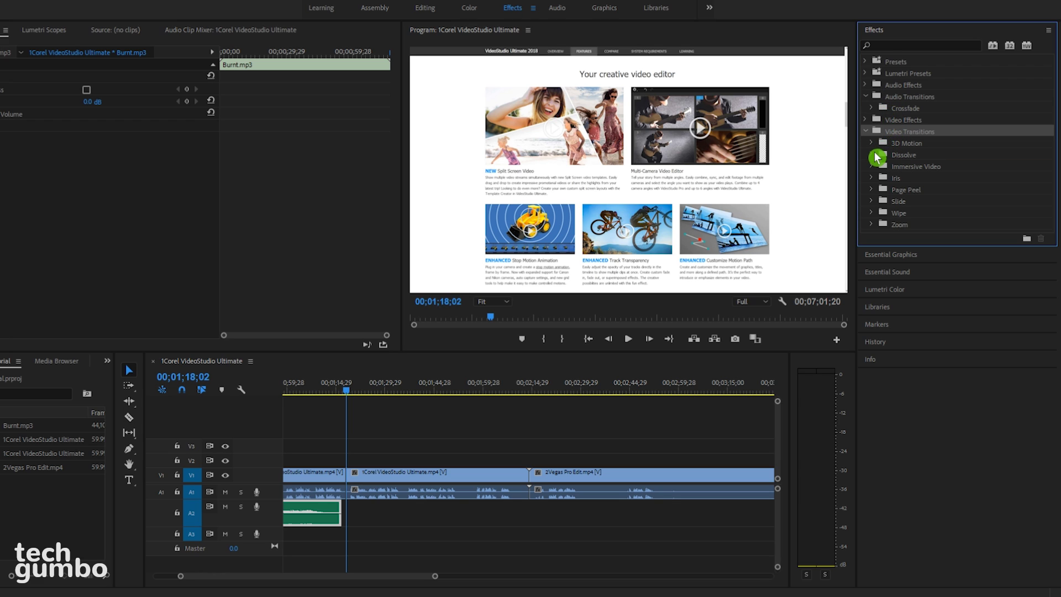
pyautogui.click(874, 156)
pyautogui.click(915, 178)
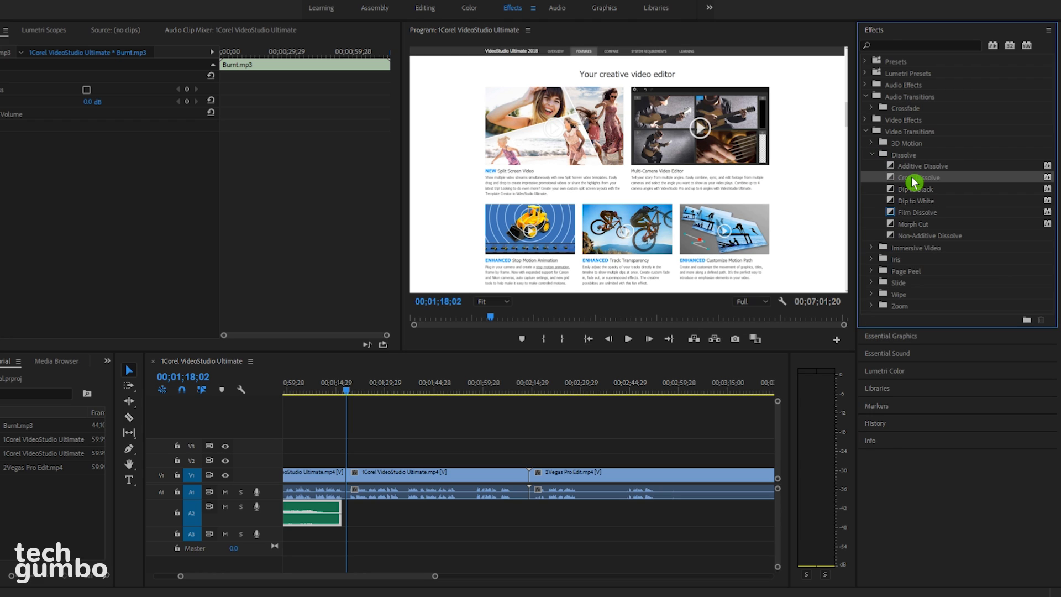
pyautogui.moveTo(914, 182)
pyautogui.mouseDown()
pyautogui.moveTo(650, 338)
pyautogui.moveTo(559, 469)
pyautogui.moveTo(528, 475)
pyautogui.mouseUp()
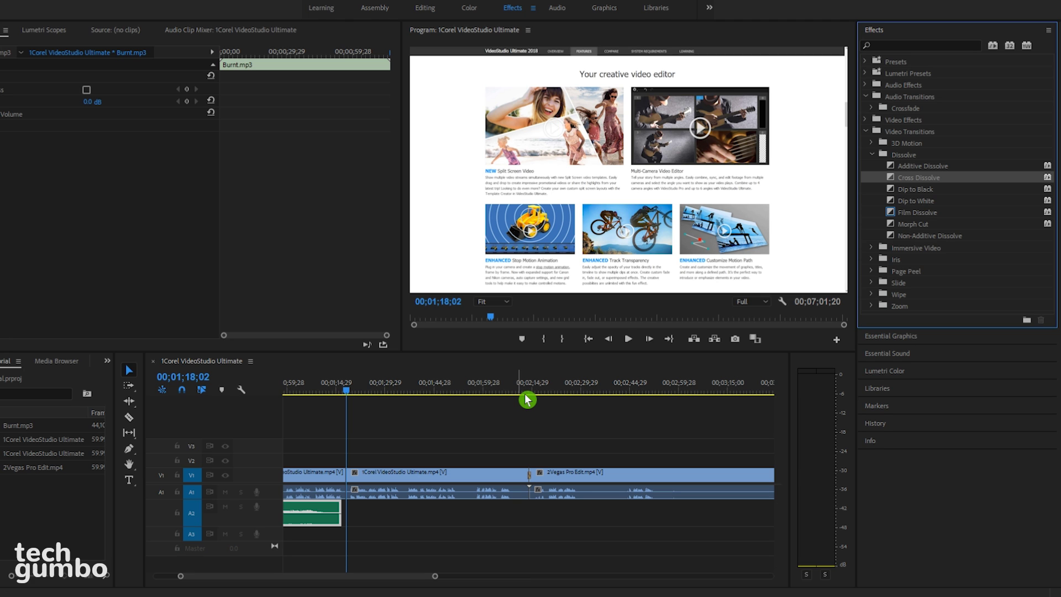
# - Play back across the Cross Dissolve from just before it to preview the transition
pyautogui.click(528, 396)
pyautogui.press('space')
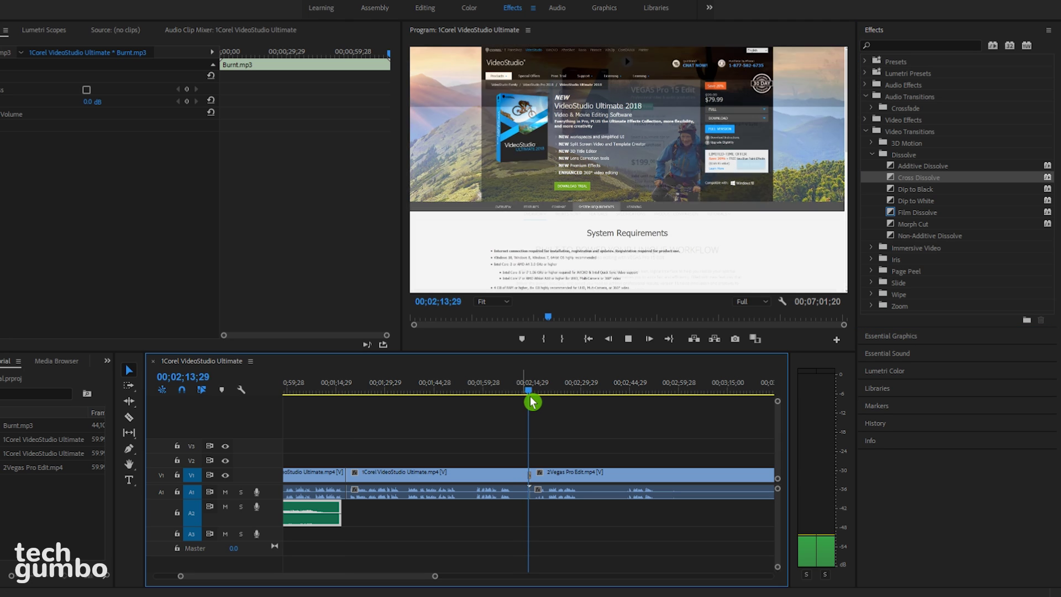
pyautogui.press('space')
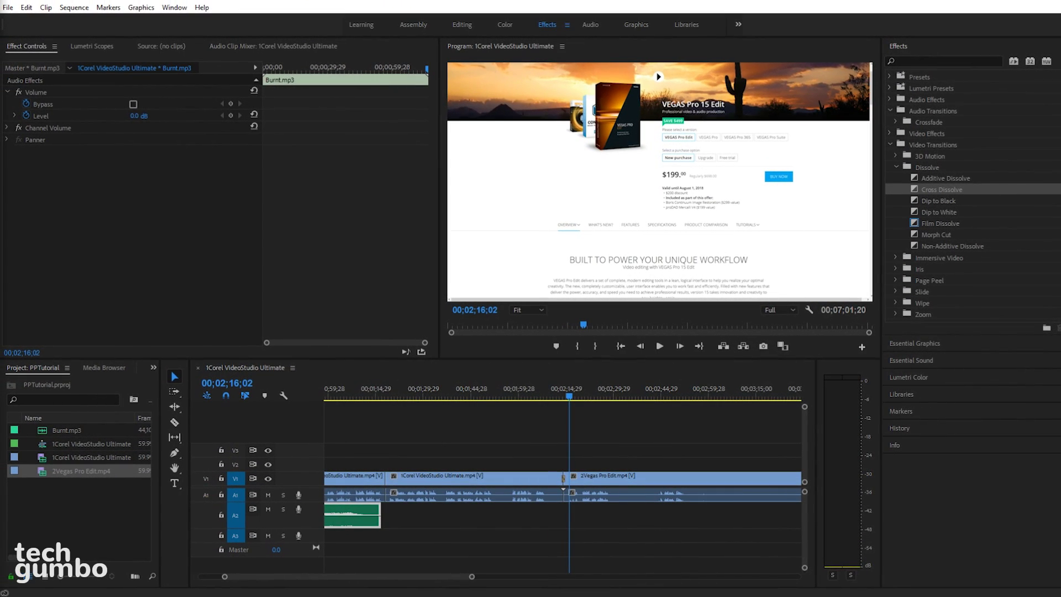
# - Open File > Export > Media with H.264 format and the YouTube 1080p HD preset
pyautogui.click(9, 8)
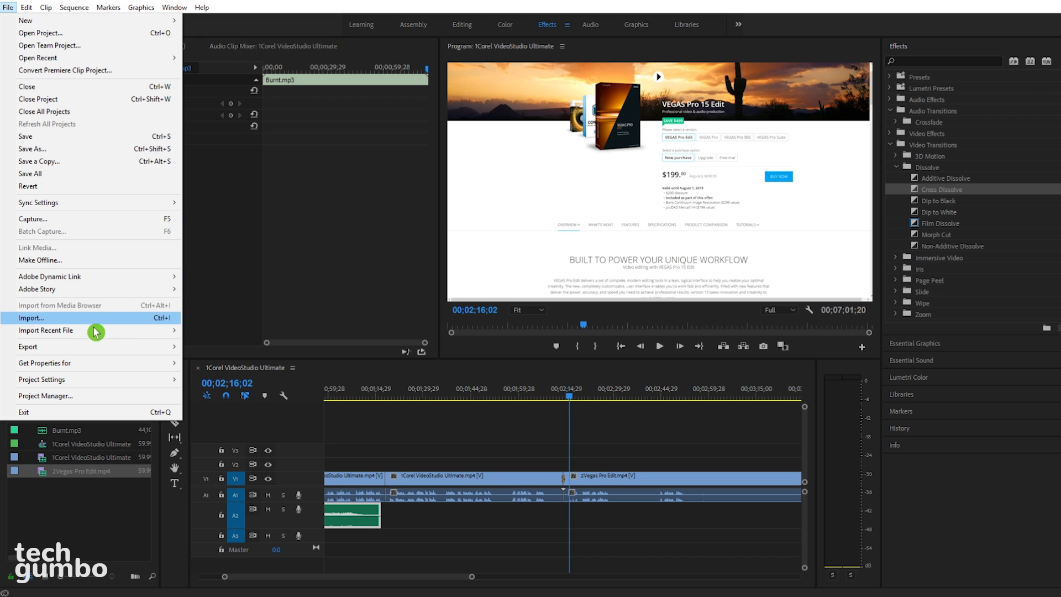
pyautogui.moveTo(146, 348)
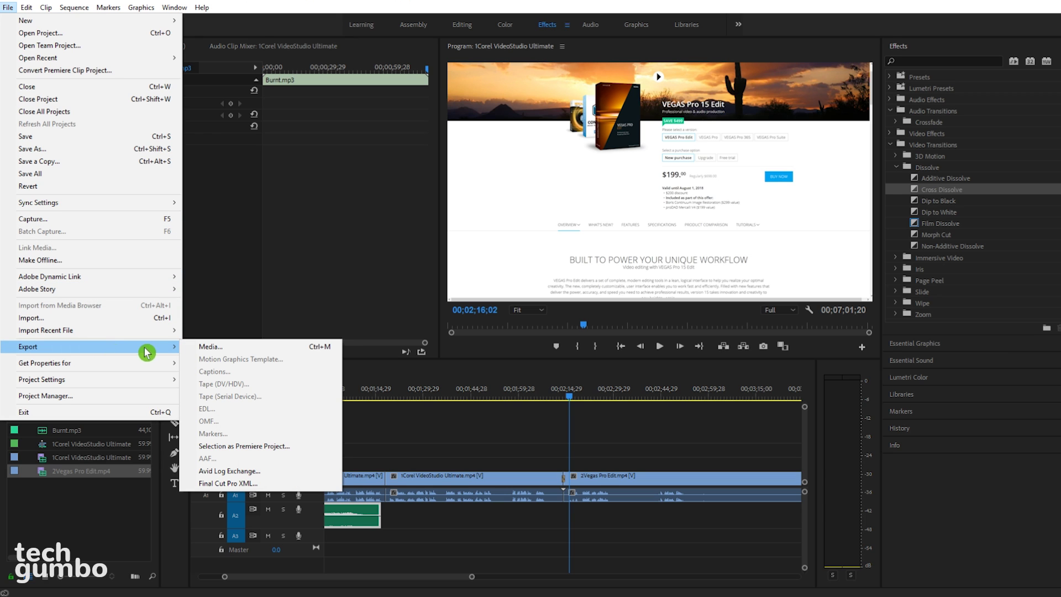
pyautogui.click(220, 347)
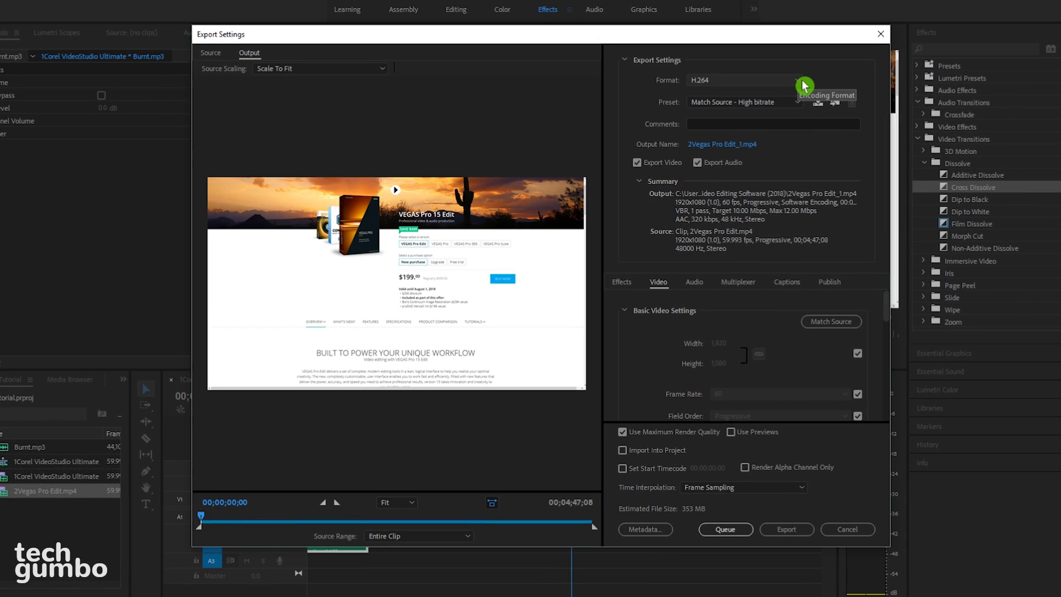
pyautogui.click(804, 86)
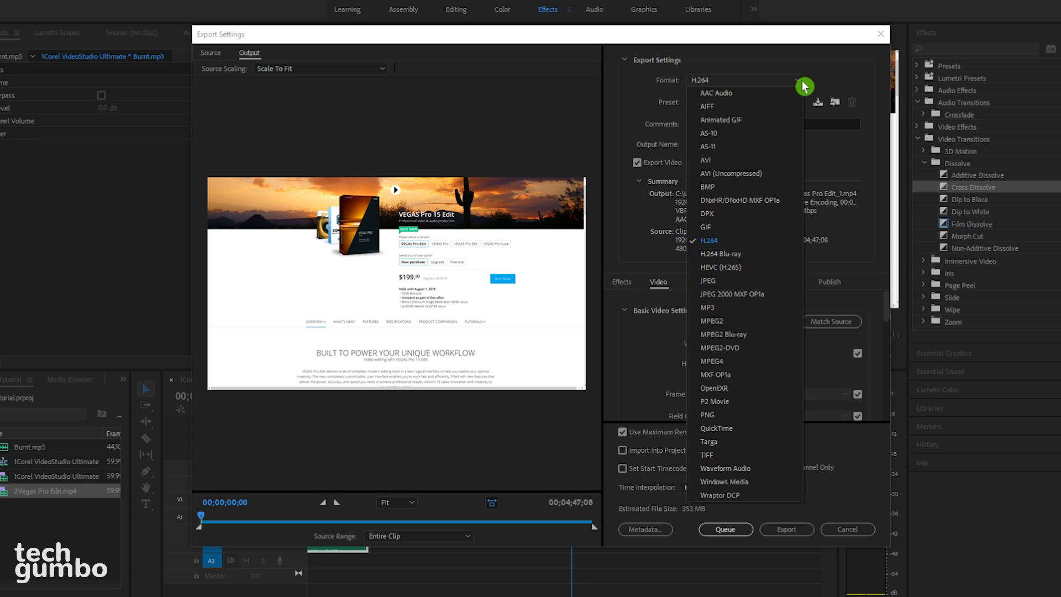
pyautogui.click(804, 86)
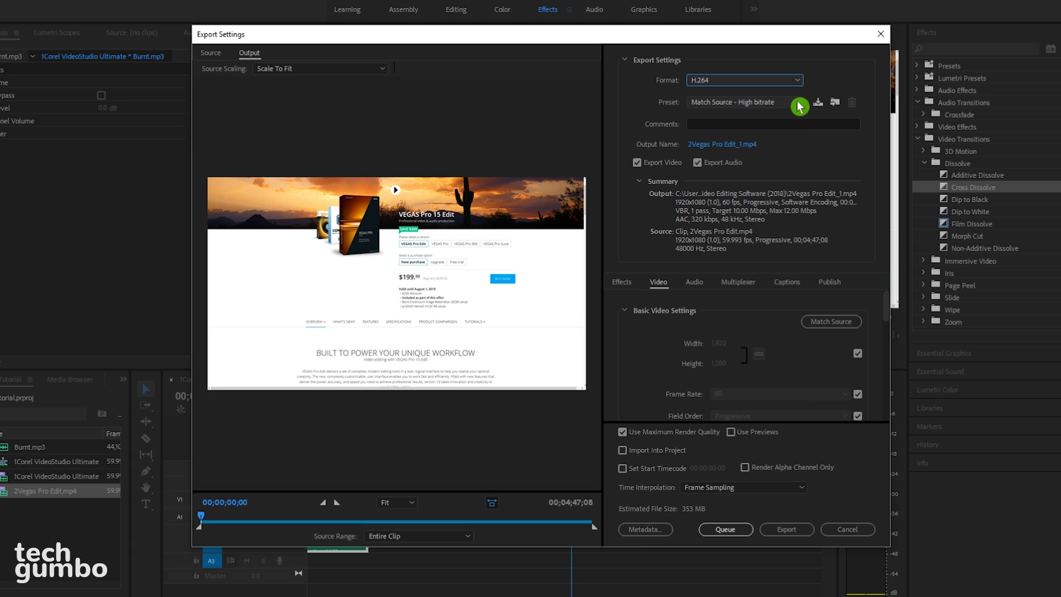
pyautogui.click(798, 103)
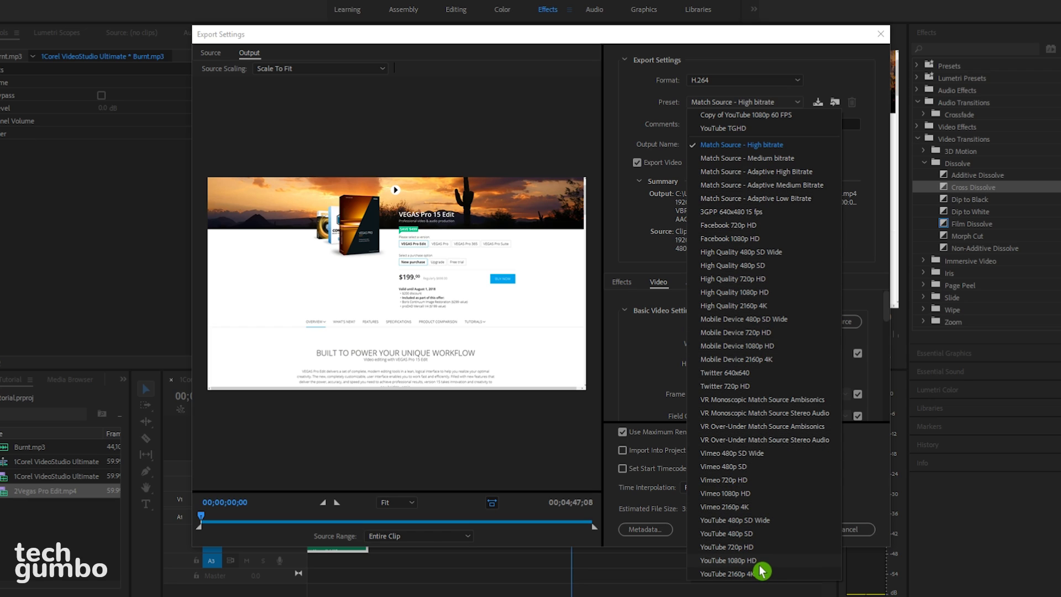
pyautogui.click(724, 561)
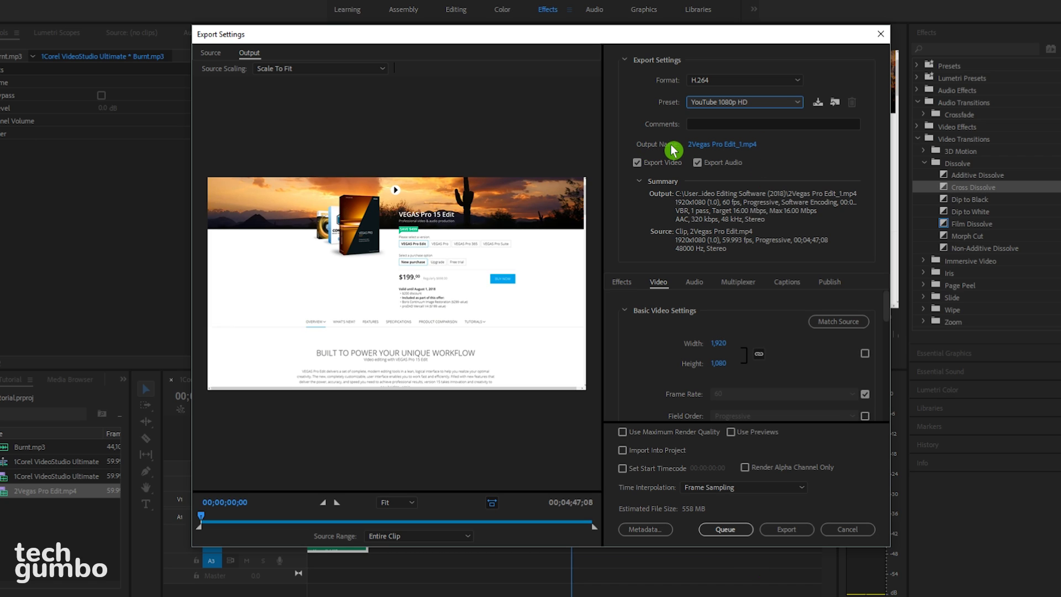
# - Keep 2Vegas Pro Edit_1.mp4 as the output file and start the export
pyautogui.click(720, 145)
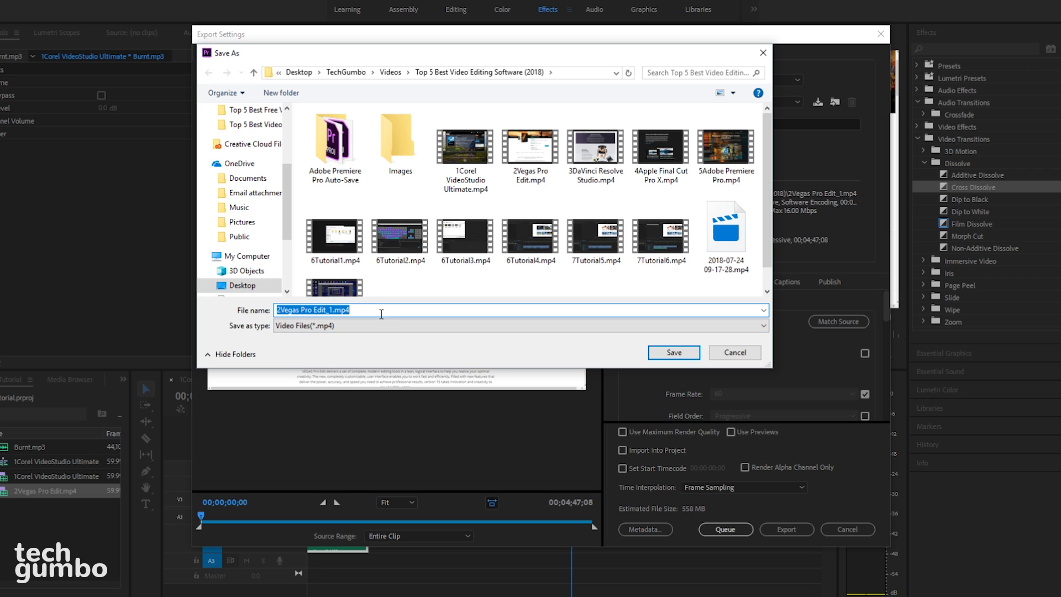
pyautogui.click(671, 353)
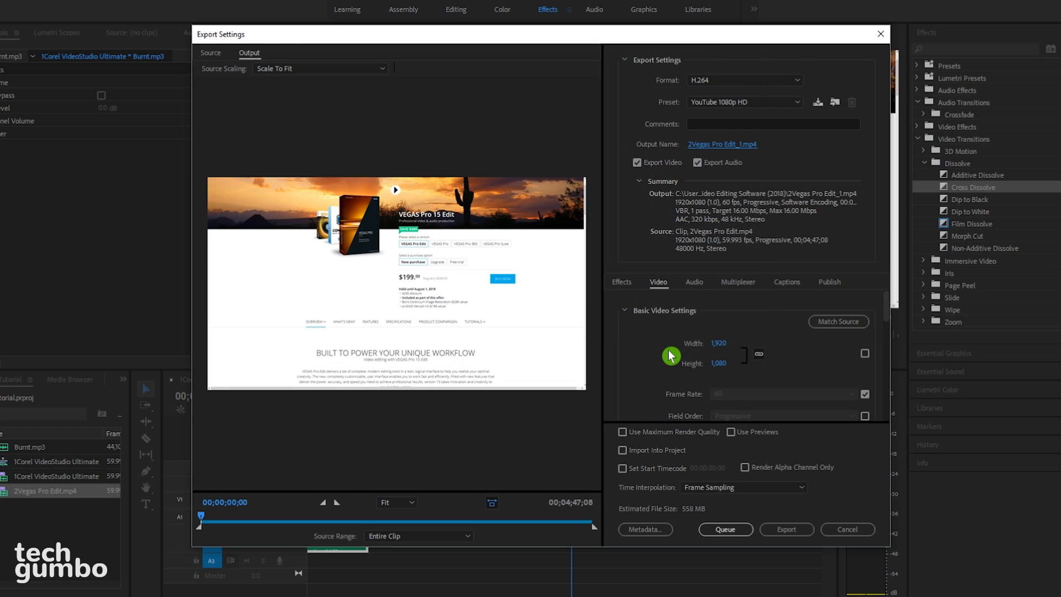
pyautogui.scroll(-5, 871, 367)
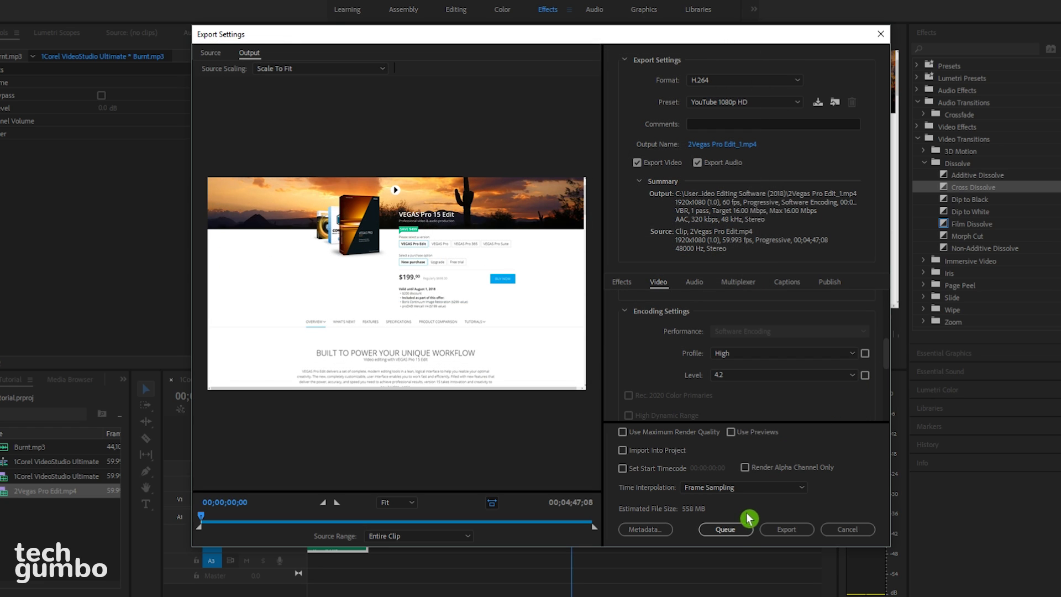
pyautogui.click(740, 532)
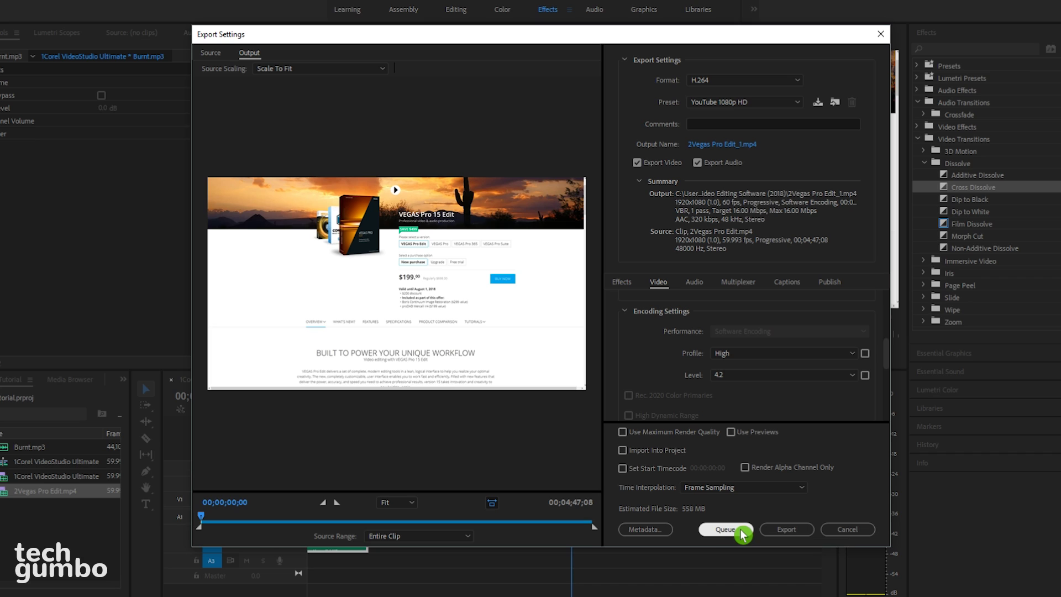
pyautogui.click(799, 535)
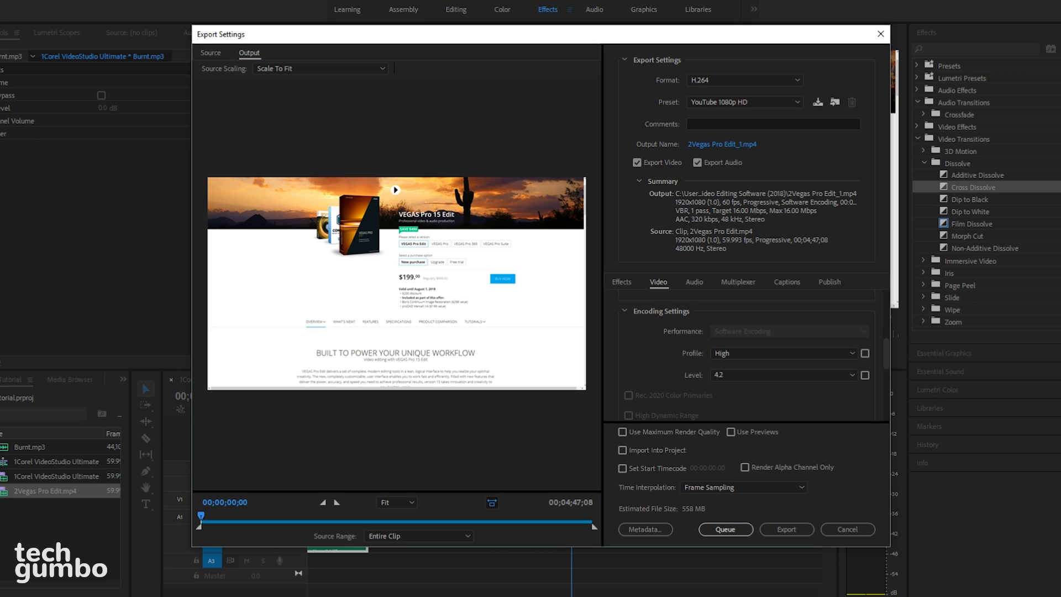